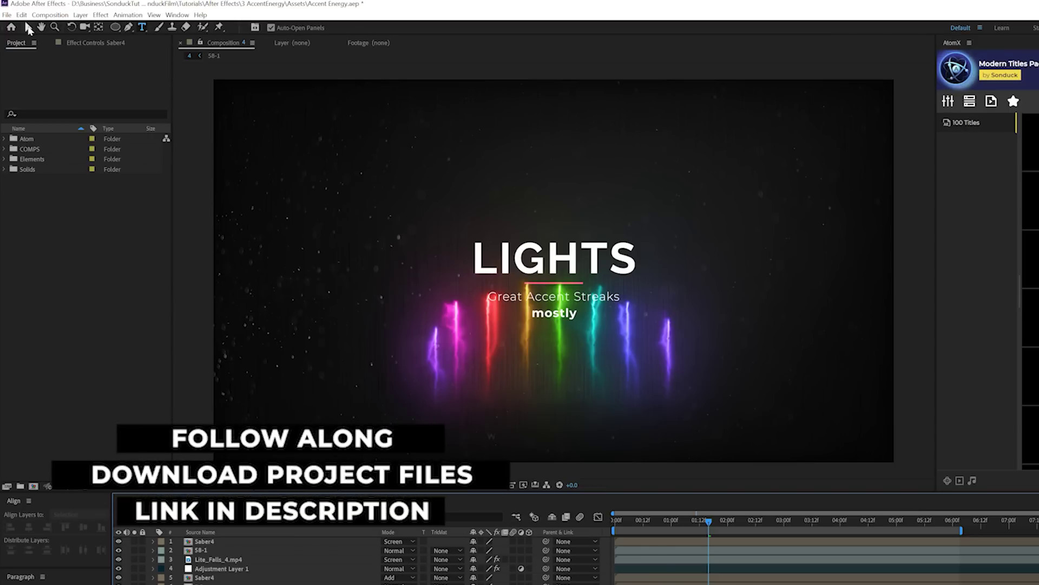
- Leave the cyclist composition and open TUT 1, showing the plain white LIGHTS title on black
click(28, 26)
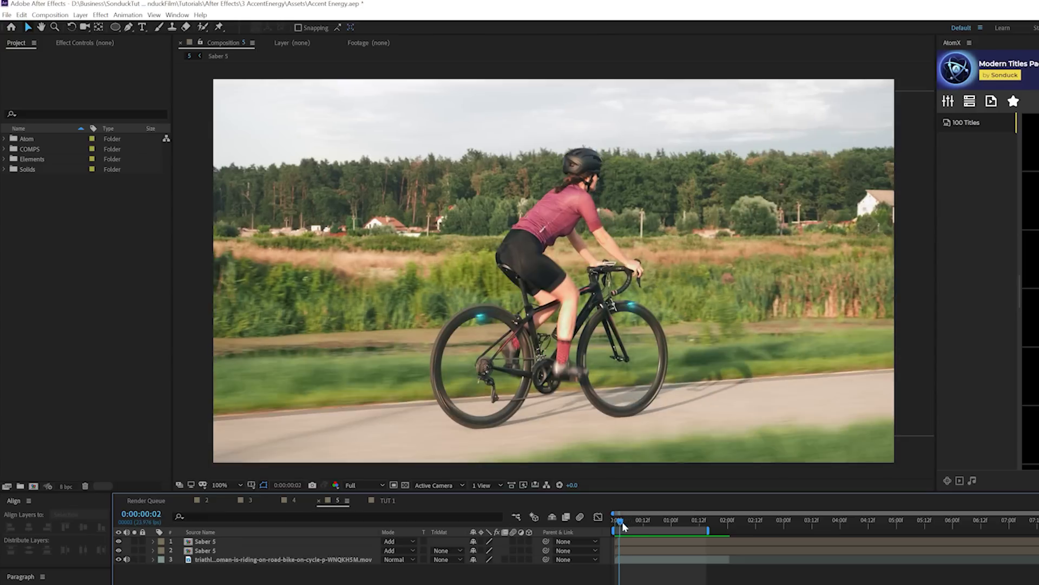
drag(622, 522, 645, 522)
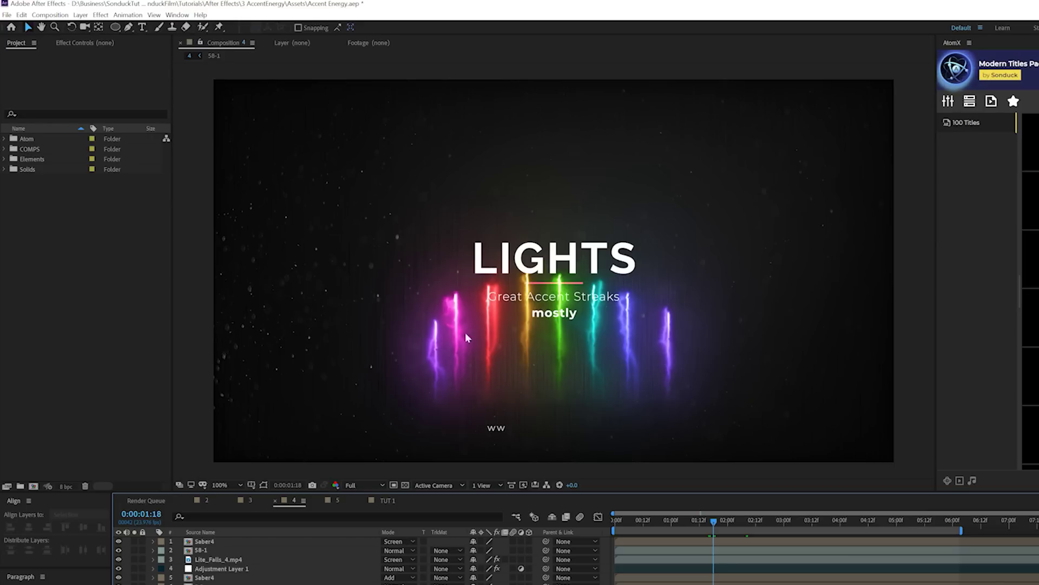
click(386, 502)
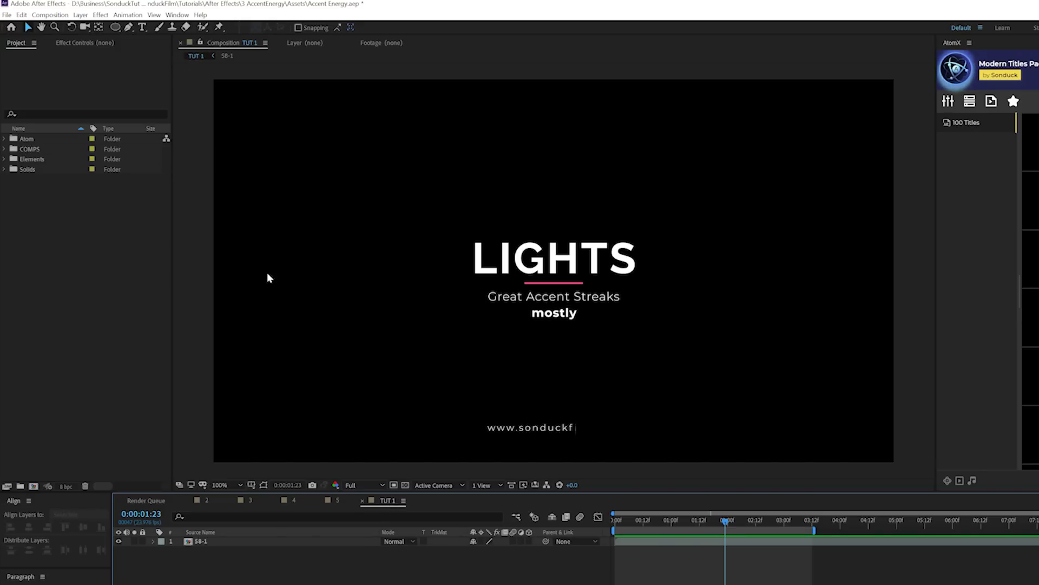
- Create a new comp-sized solid layer named Saber in TUT 1
click(87, 15)
mouse_move(163, 25)
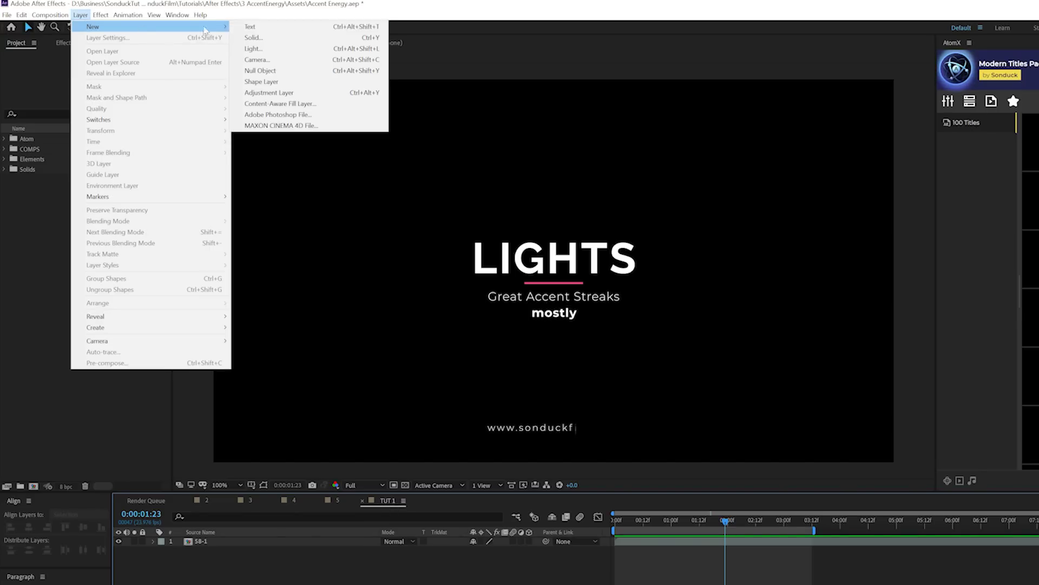
click(265, 34)
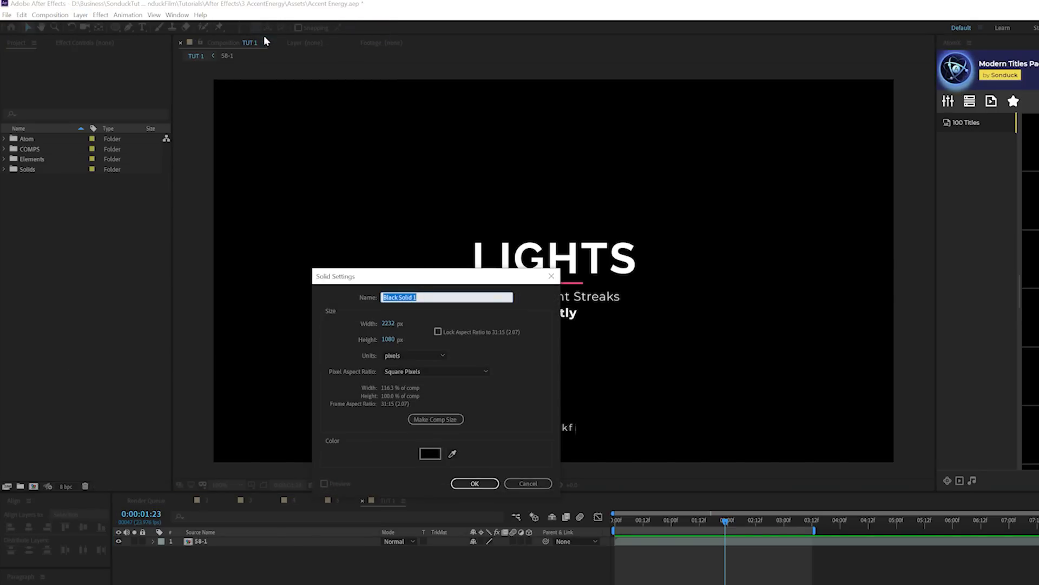
text(Saber)
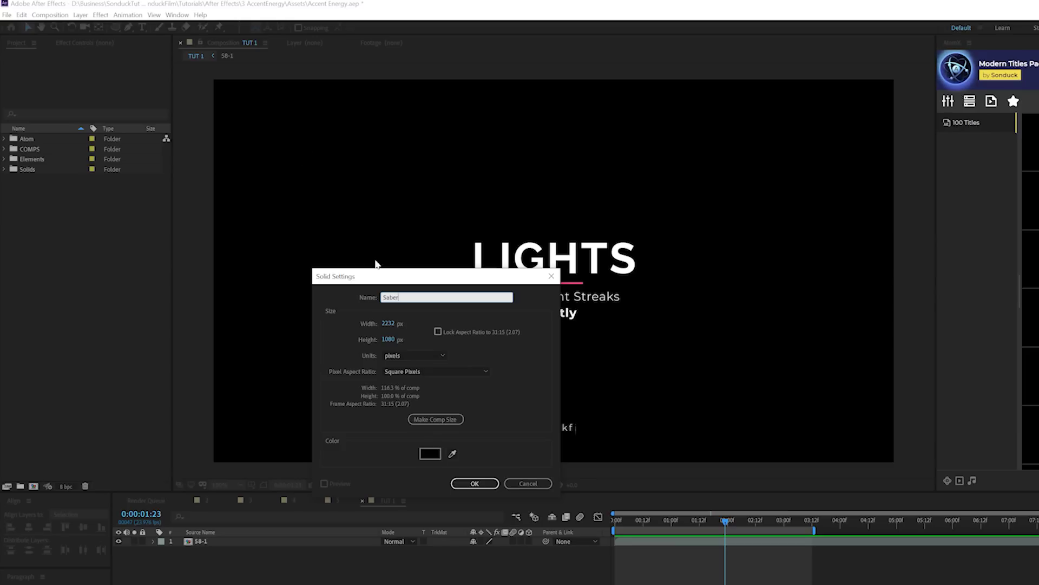
click(417, 413)
click(474, 483)
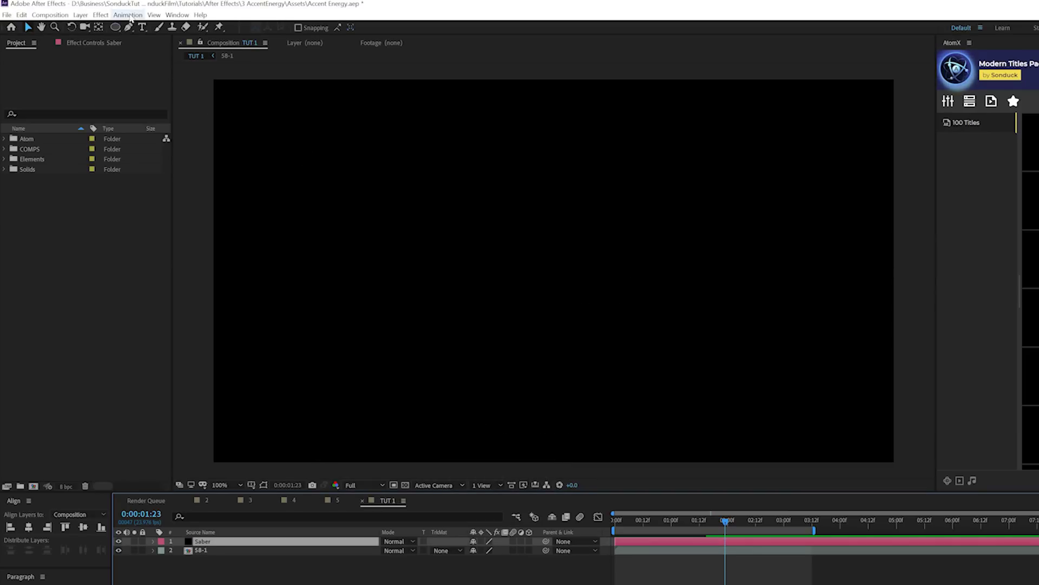
- Apply the Video Copilot Saber effect to the Saber solid
click(100, 15)
mouse_move(179, 359)
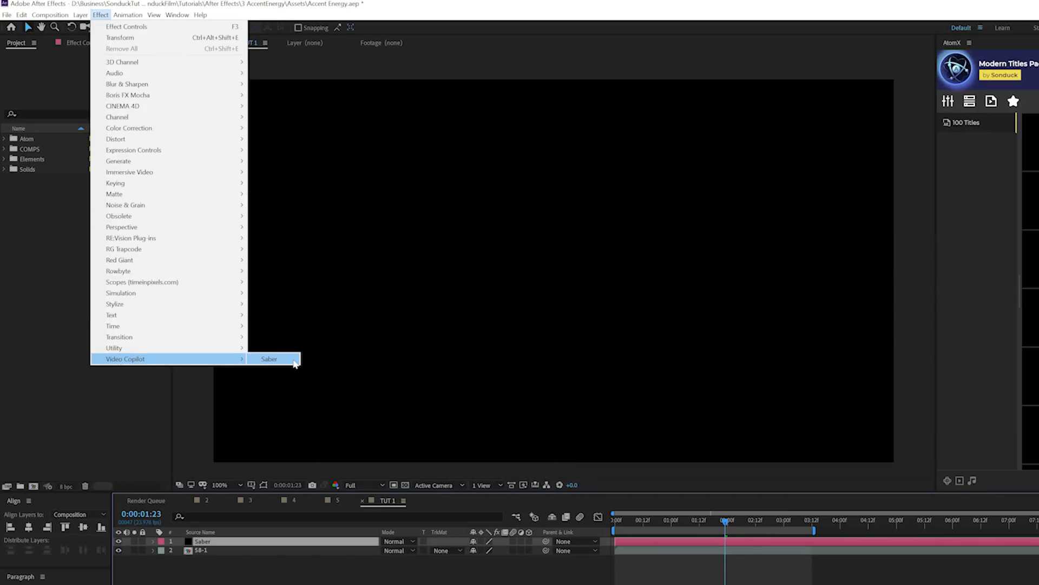
click(293, 361)
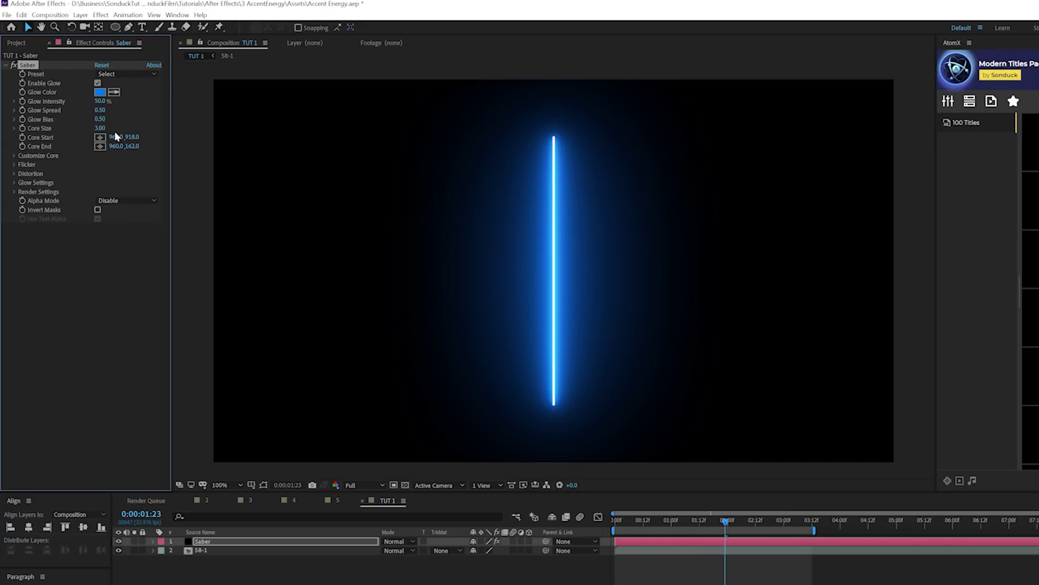
- Set the Saber preset to Core with a purple glow (hue 279) and raise Flicker Intensity
click(121, 74)
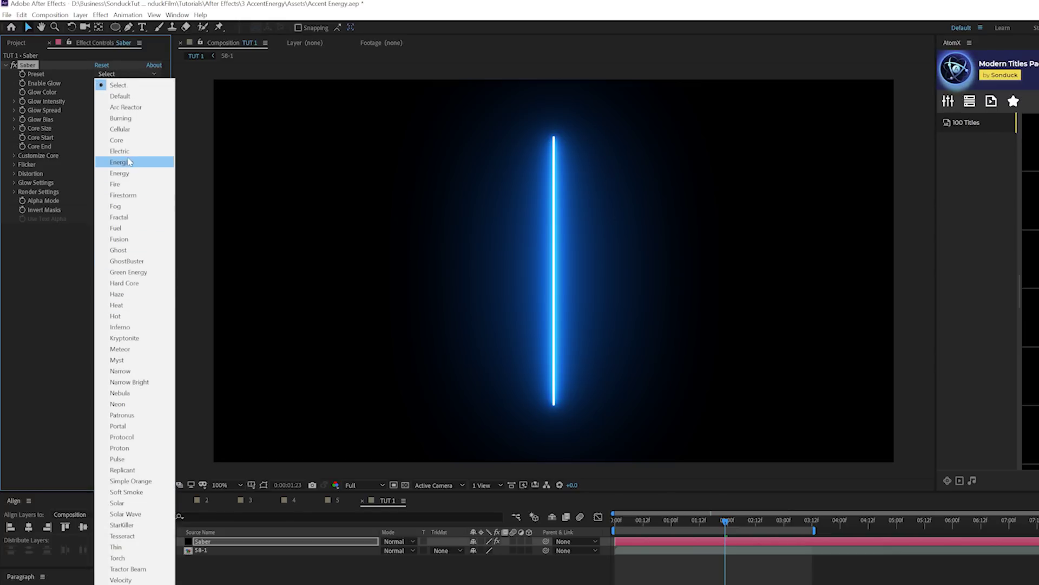
click(128, 141)
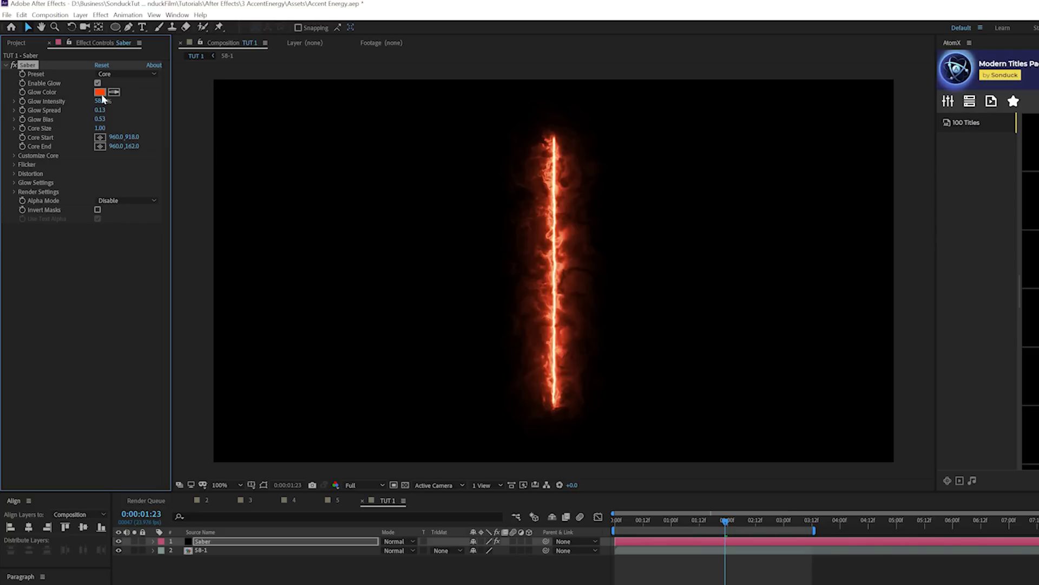
click(100, 92)
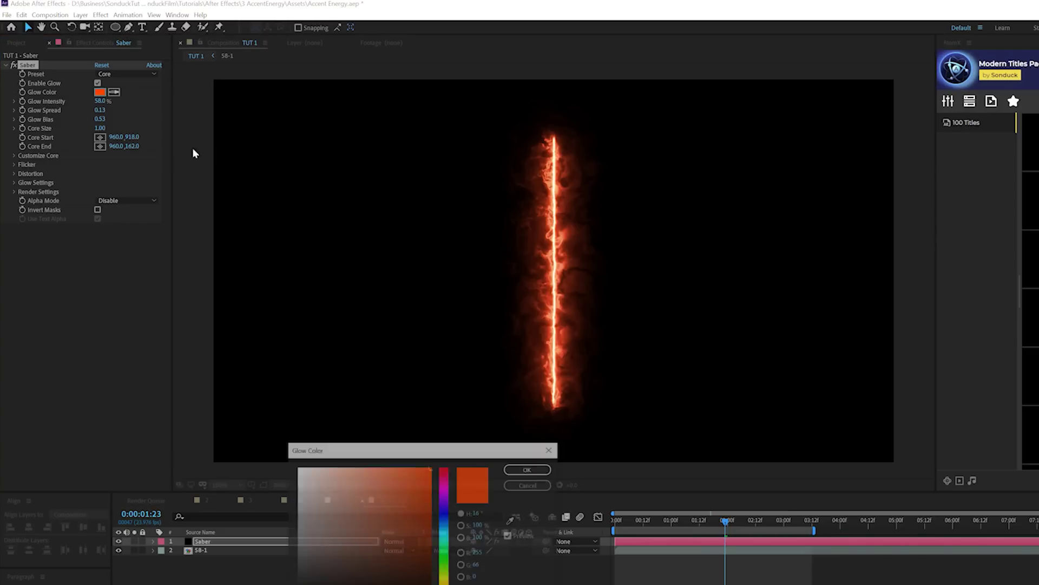
click(444, 497)
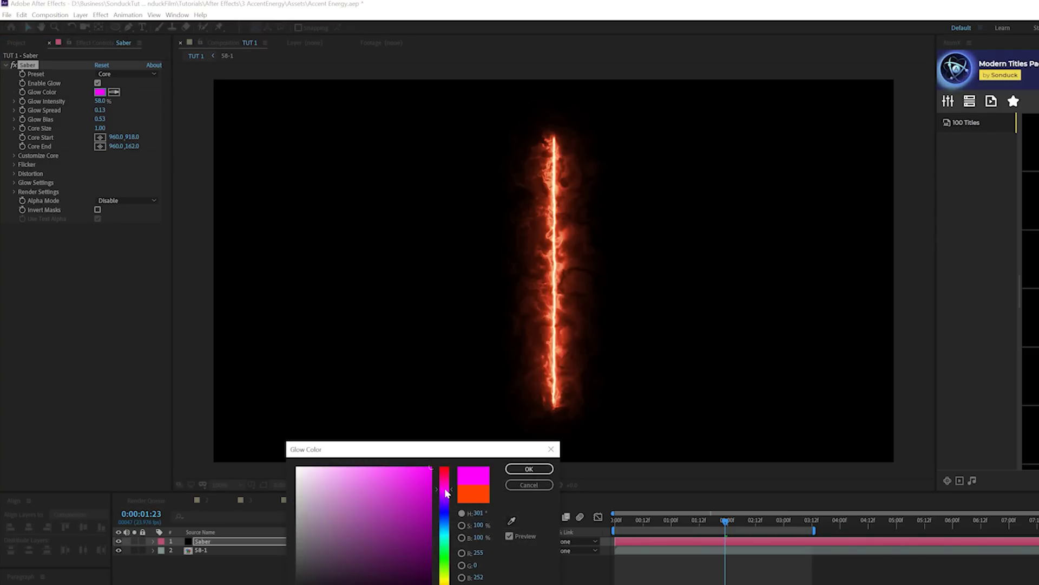
click(546, 470)
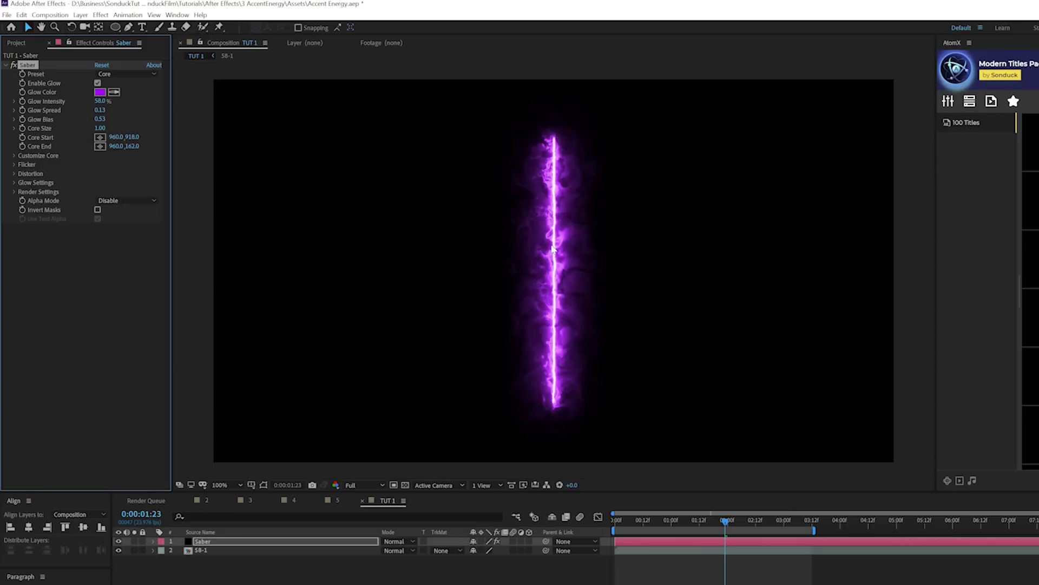
click(14, 164)
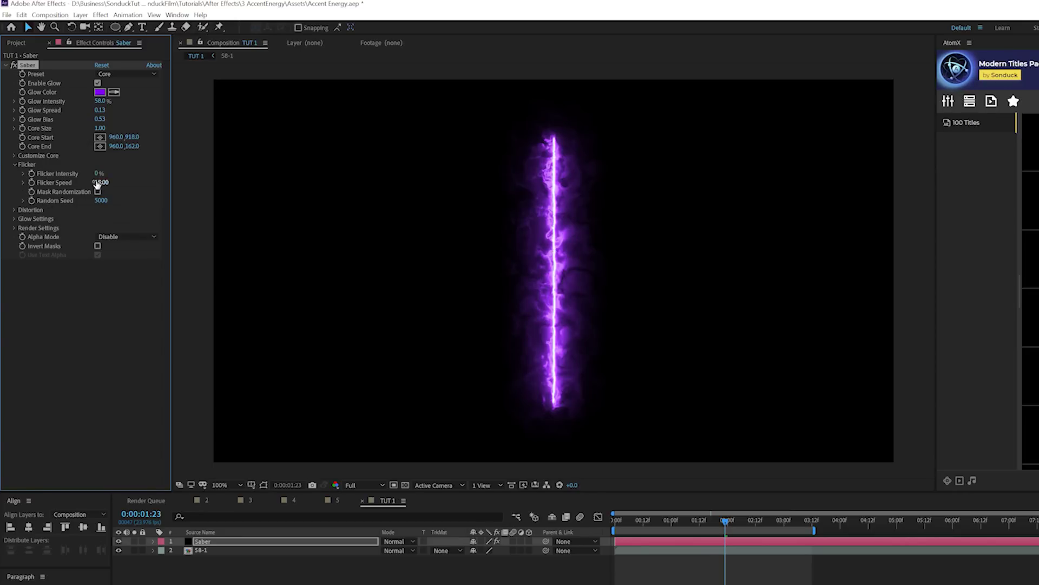
drag(99, 171, 134, 175)
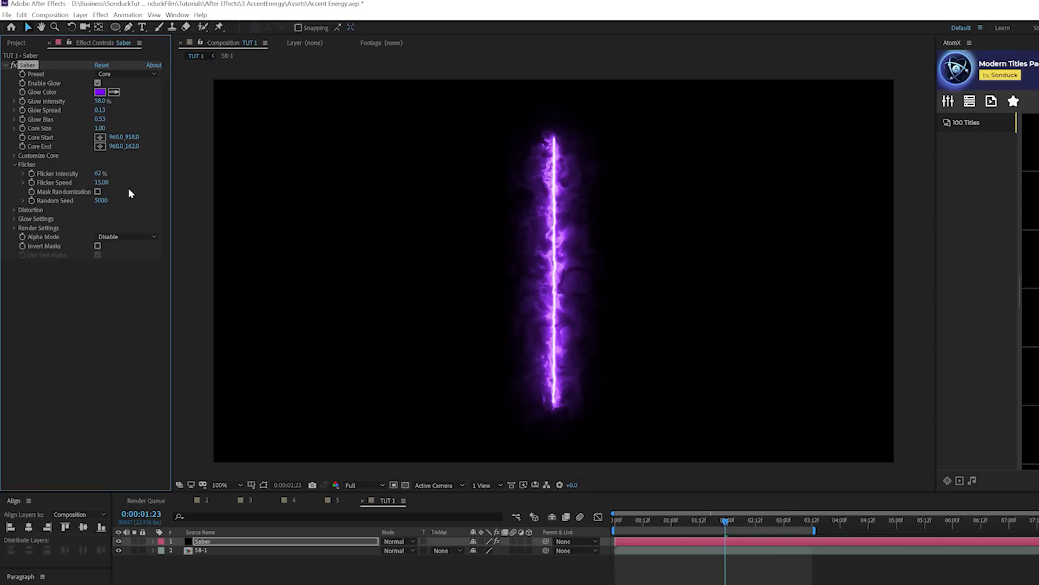
- Set Glow Distortion Type to Energy, briefly trying Smoke before returning to Energy
click(13, 210)
click(22, 219)
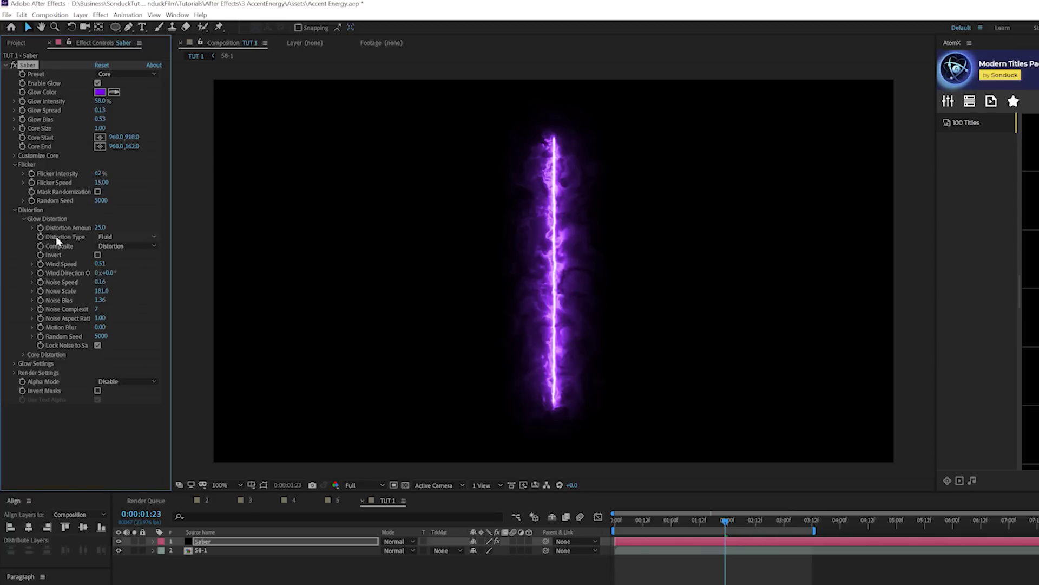
click(108, 237)
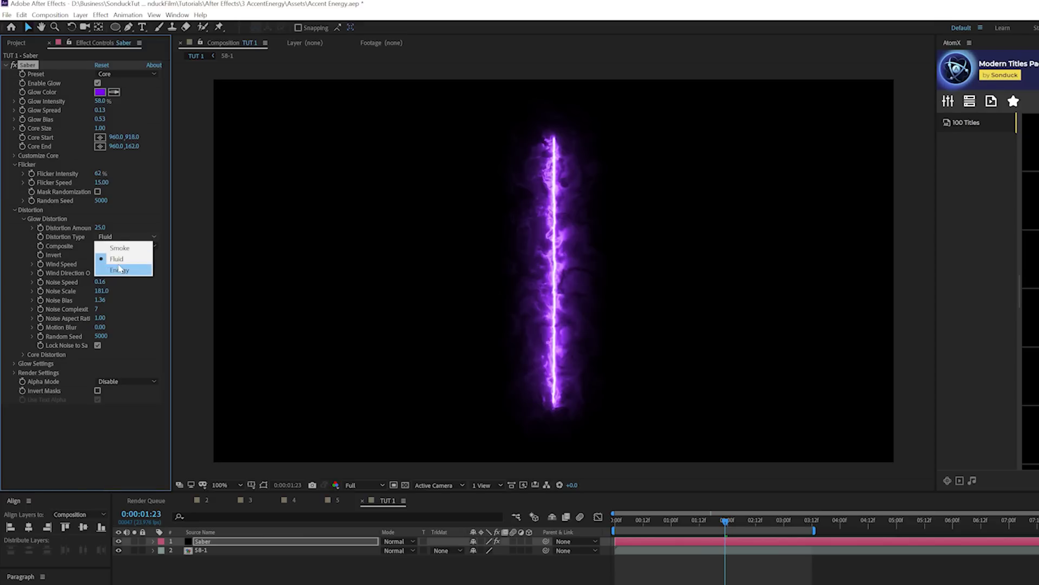
click(119, 269)
click(119, 238)
click(123, 242)
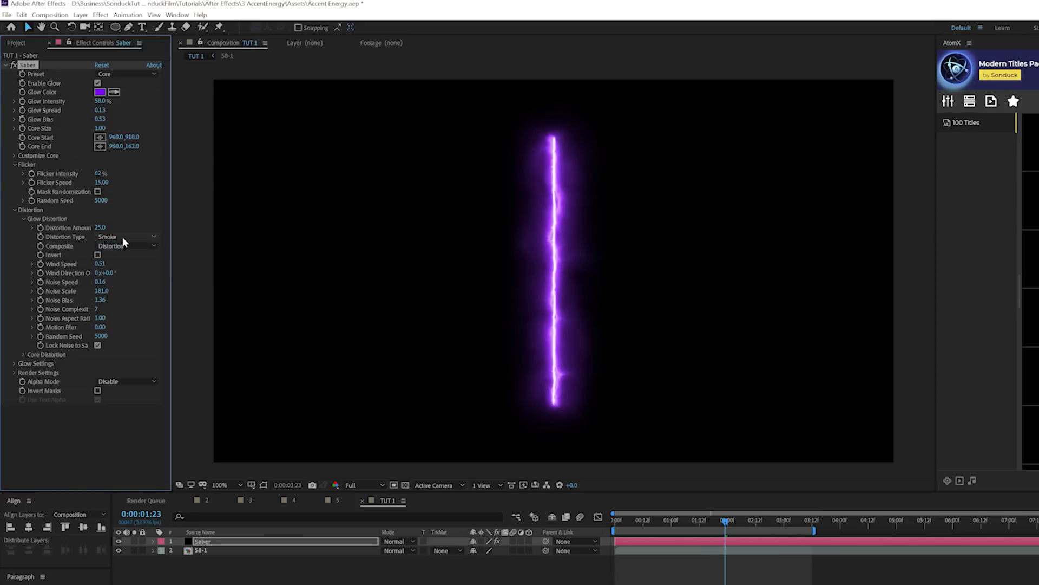
click(122, 237)
click(119, 269)
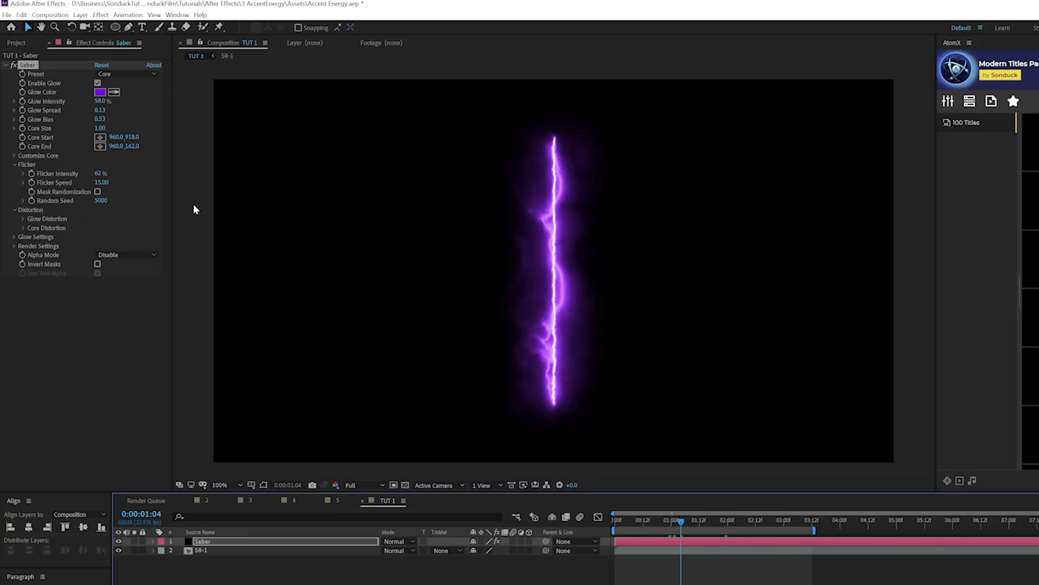
- Draw a curved open mask on Saber rising from the lower middle and bending left near the top
click(129, 28)
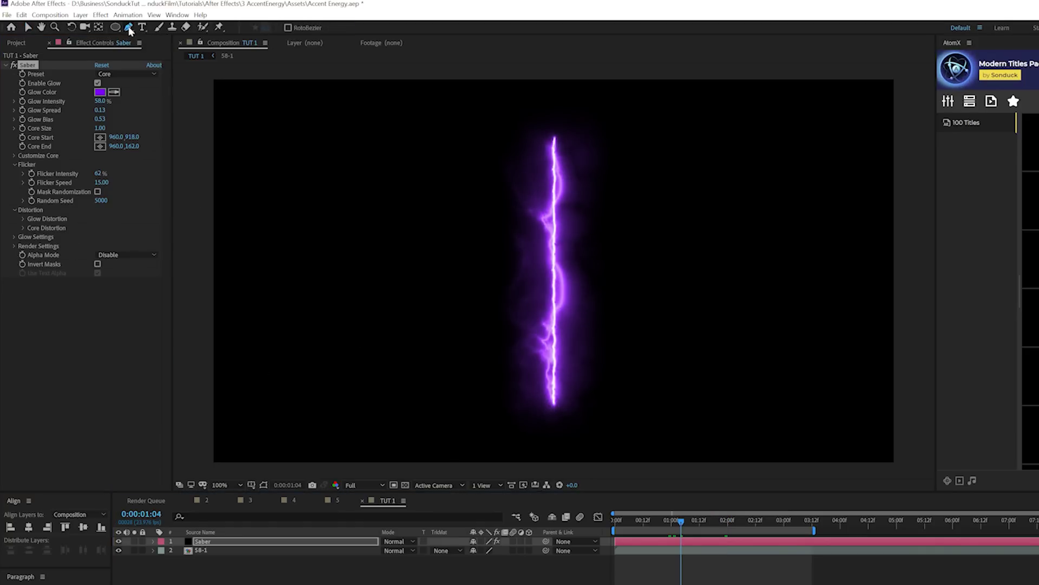
click(217, 541)
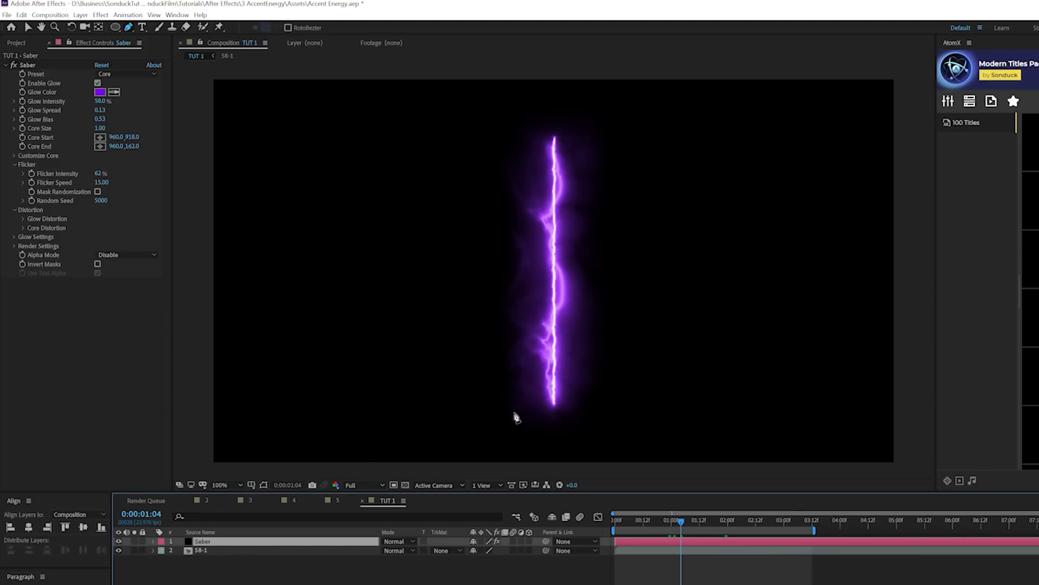
click(481, 404)
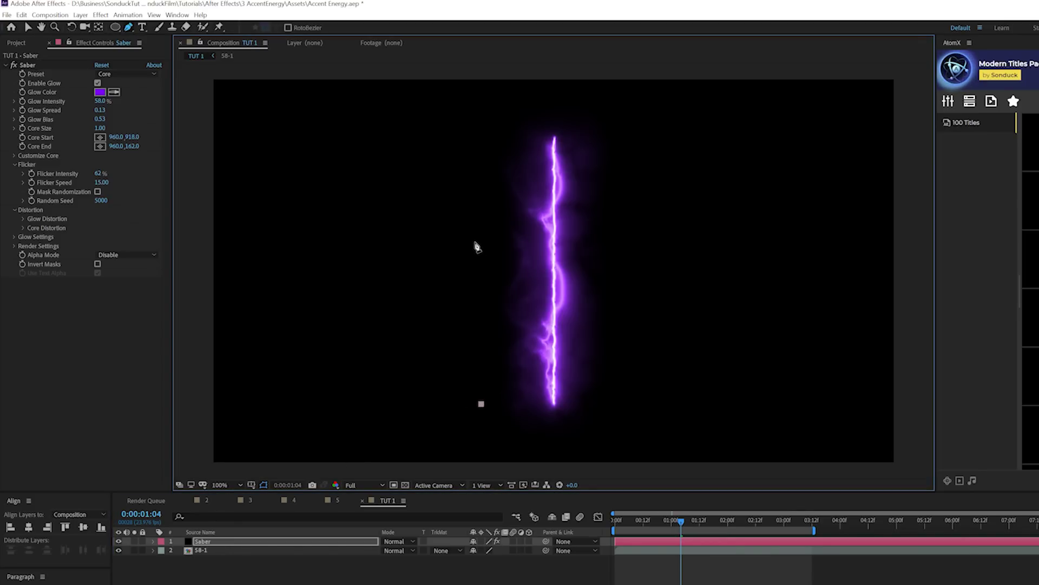
drag(481, 262, 478, 238)
drag(394, 203, 298, 203)
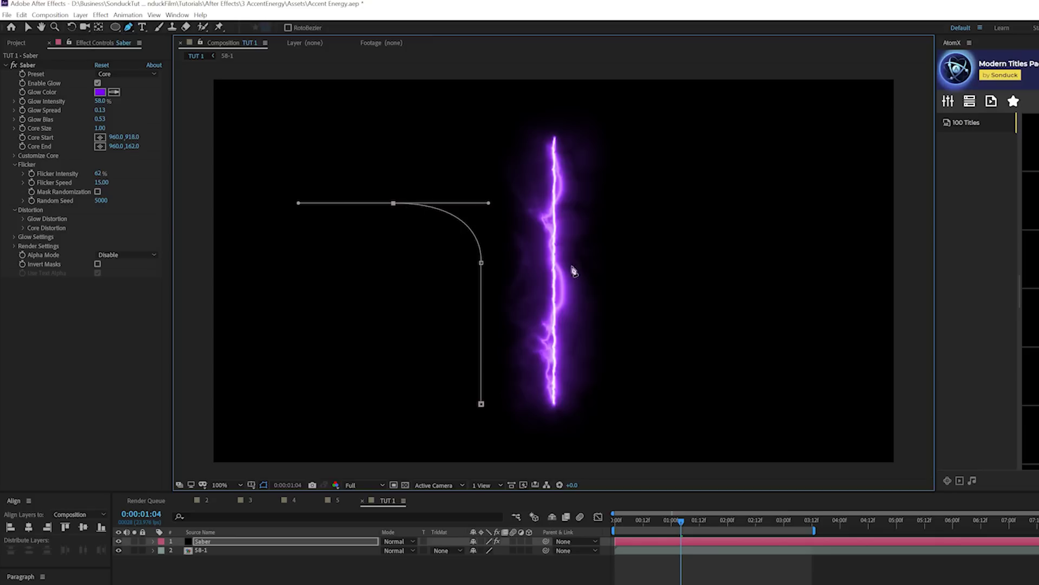
click(218, 541)
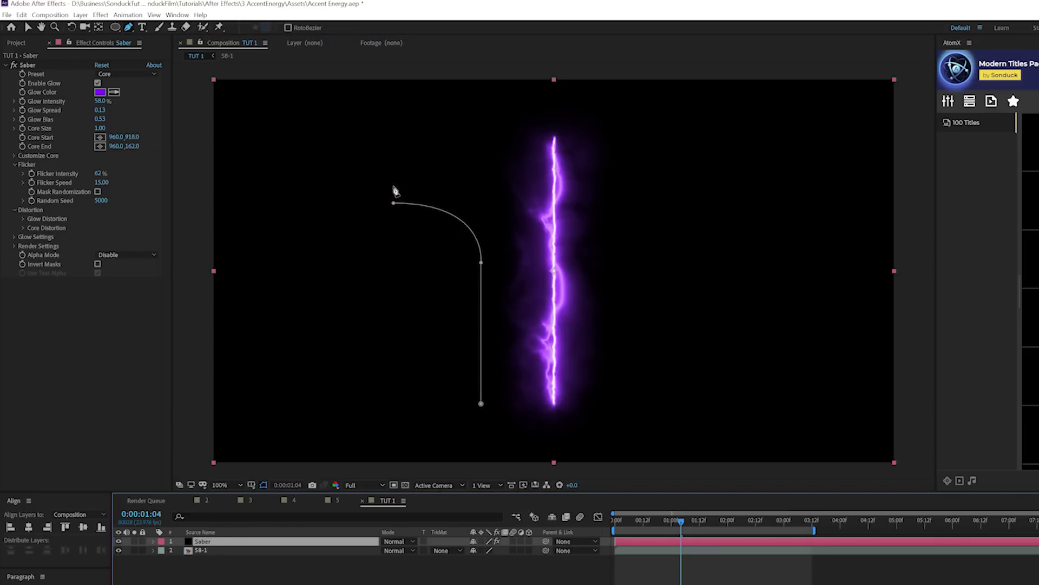
- Set the Saber Core Type to Layer Masks so the beam follows the mask path
click(12, 156)
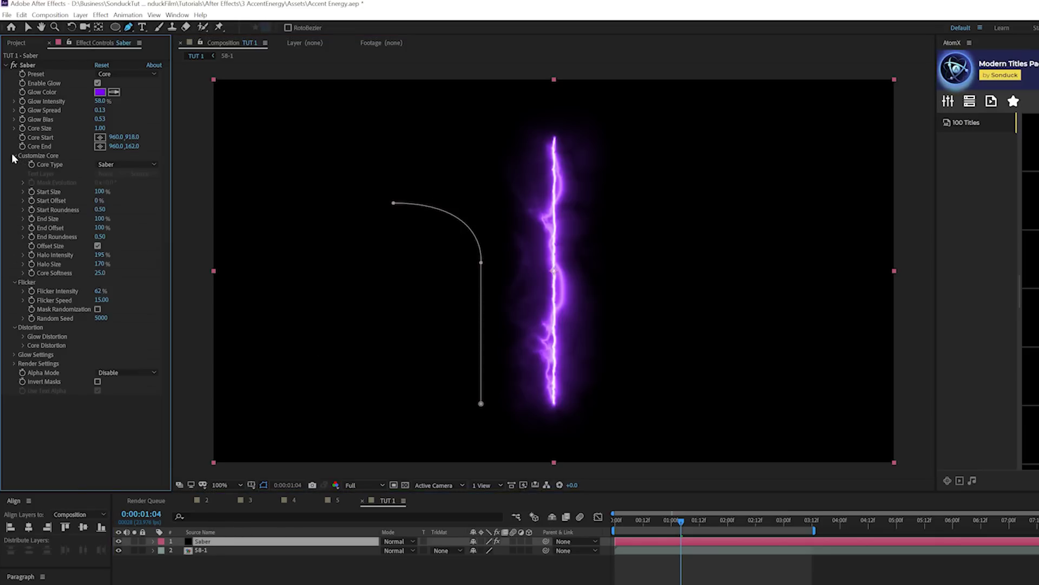
click(105, 167)
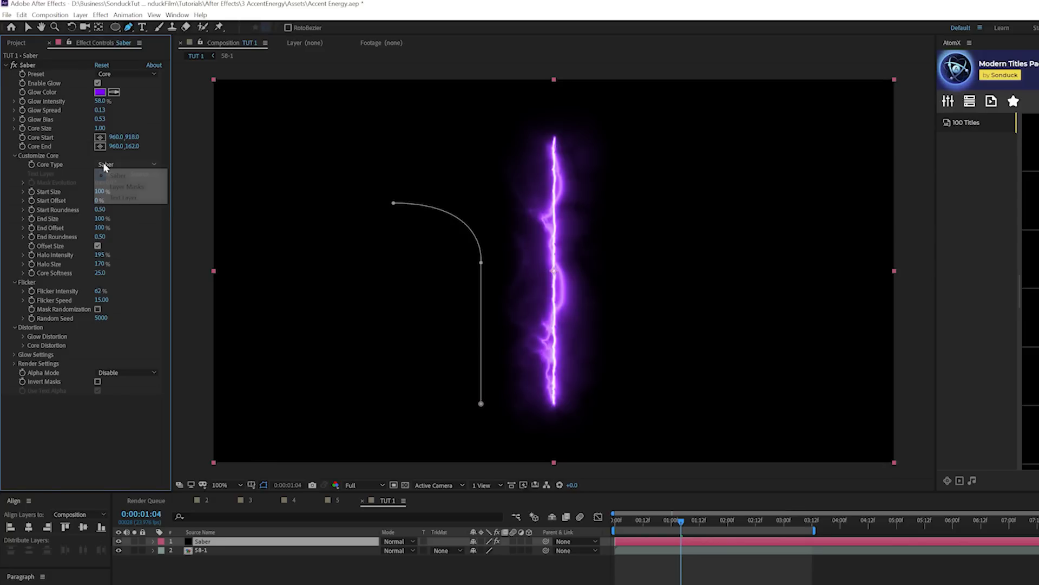
click(144, 187)
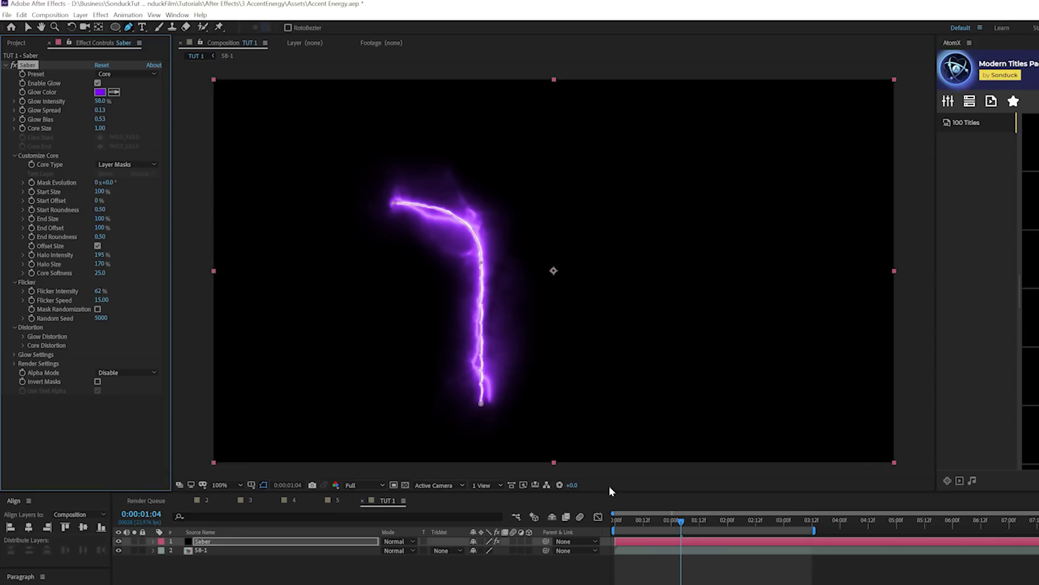
- Keyframe End Offset at 0% at 0:00:00:00 and 100% at 0:00:04:19
click(624, 520)
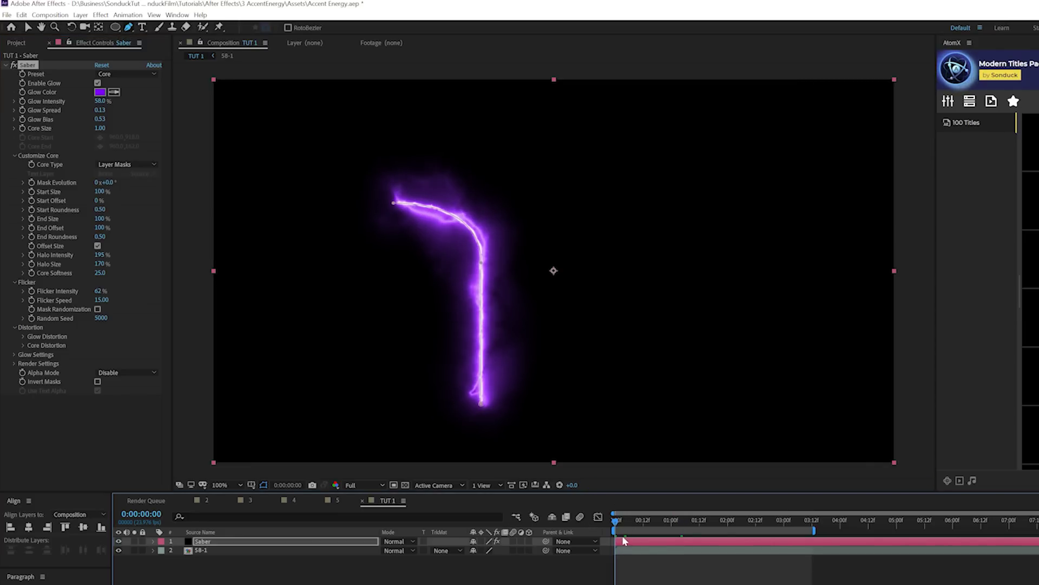
click(81, 244)
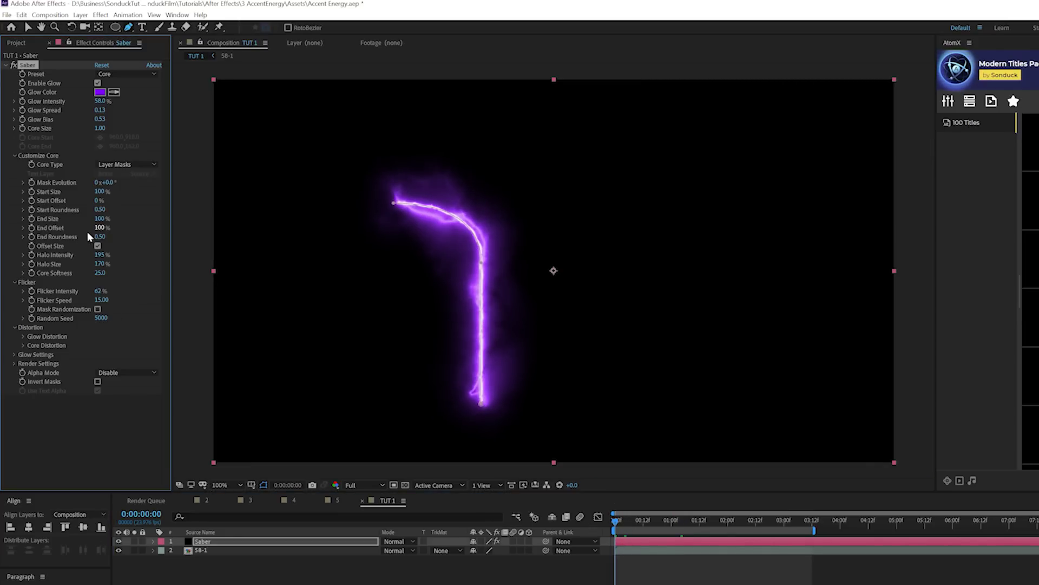
drag(90, 228, 25, 228)
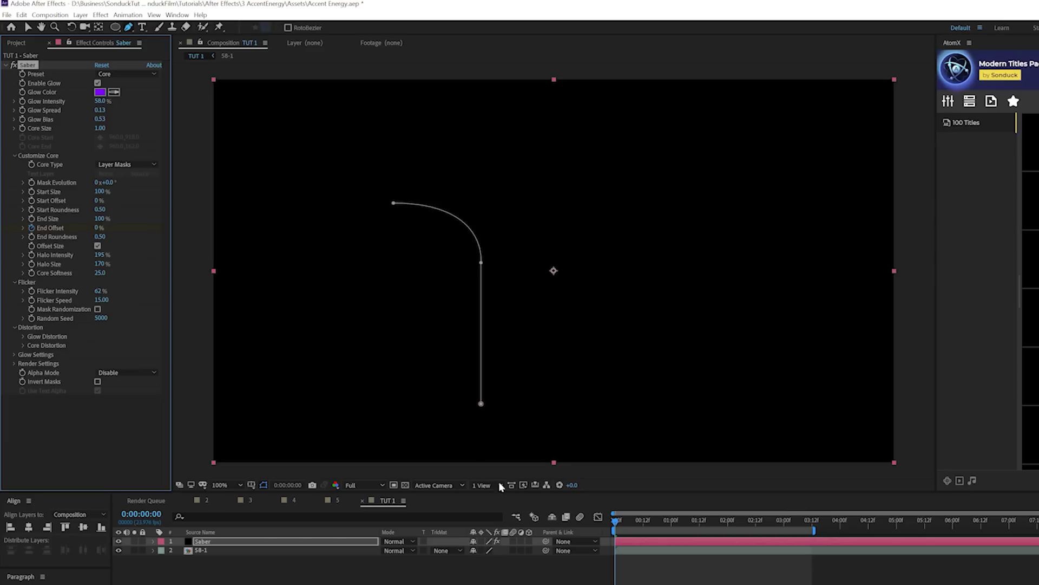
drag(842, 523, 885, 523)
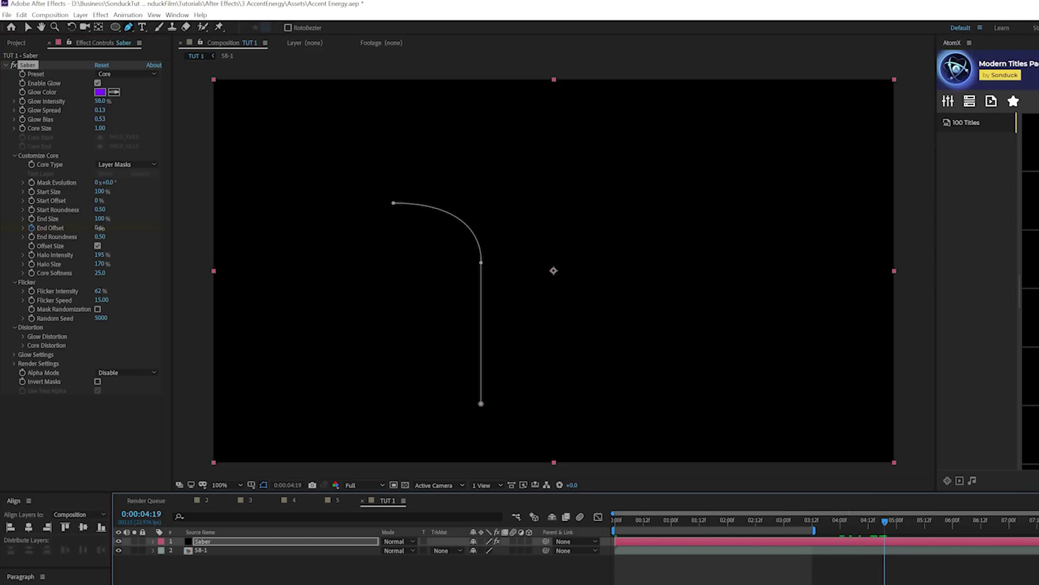
drag(101, 228, 125, 231)
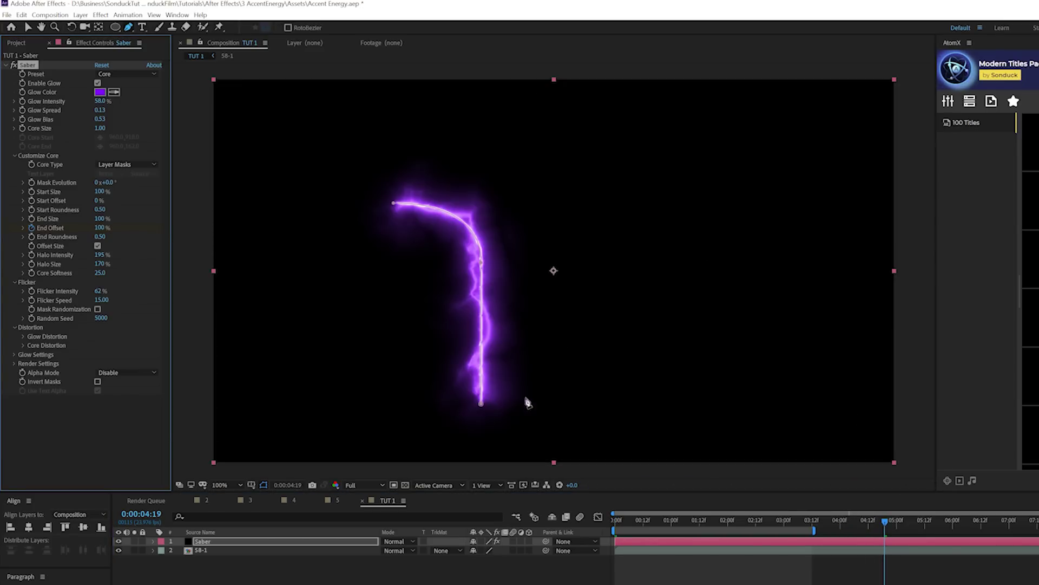
click(200, 542)
- Keyframe Start Offset from 0% to 100% at 0:00:05:20 so the saber retracts
key(u)
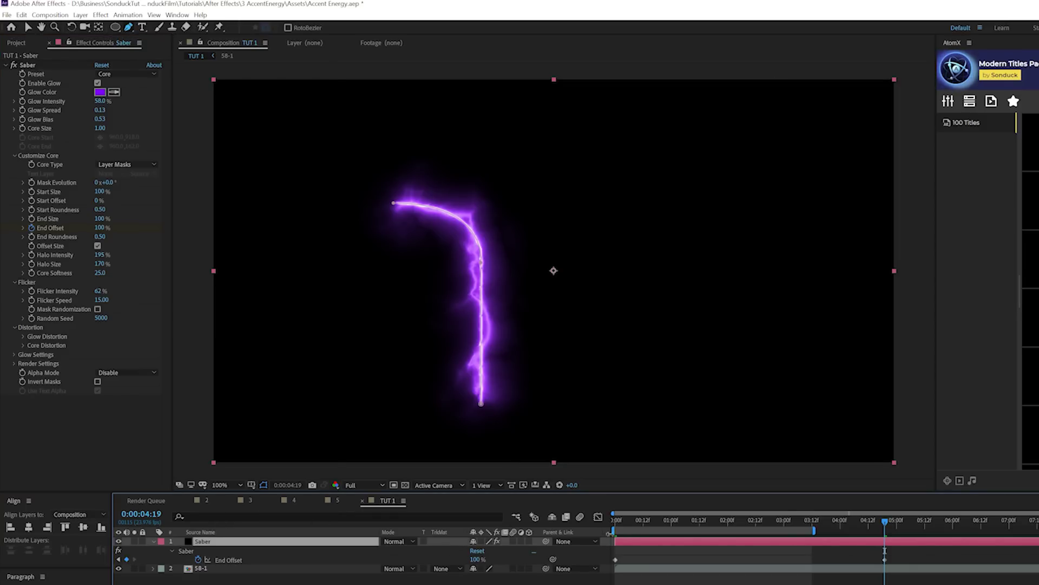
drag(624, 525, 716, 524)
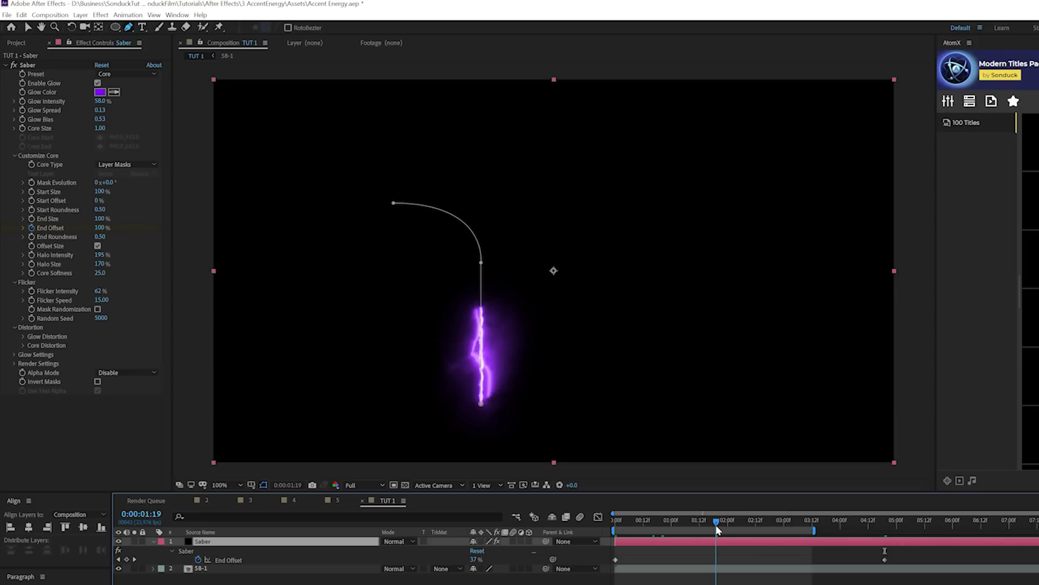
click(31, 200)
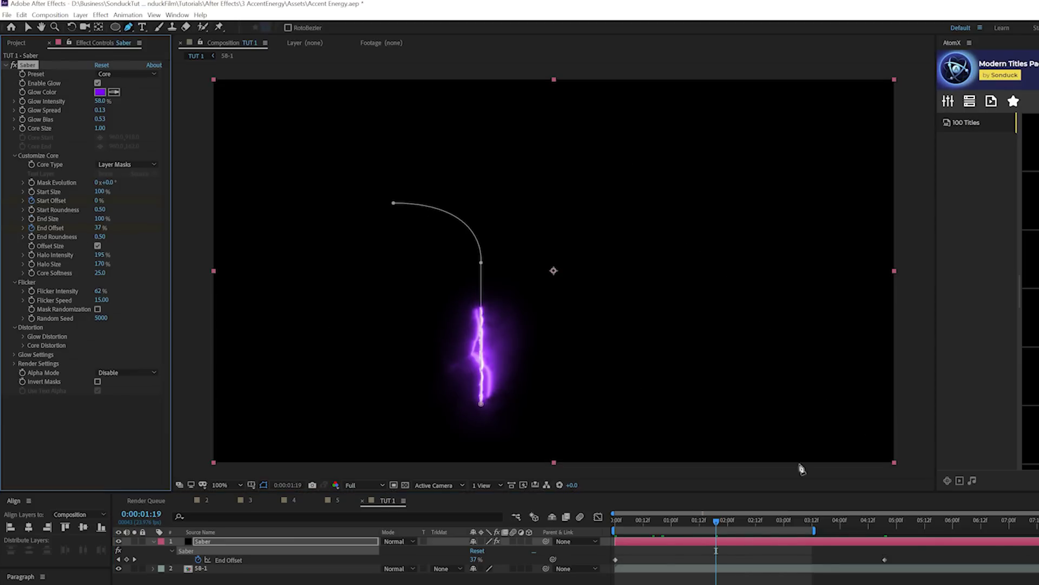
drag(886, 522, 943, 522)
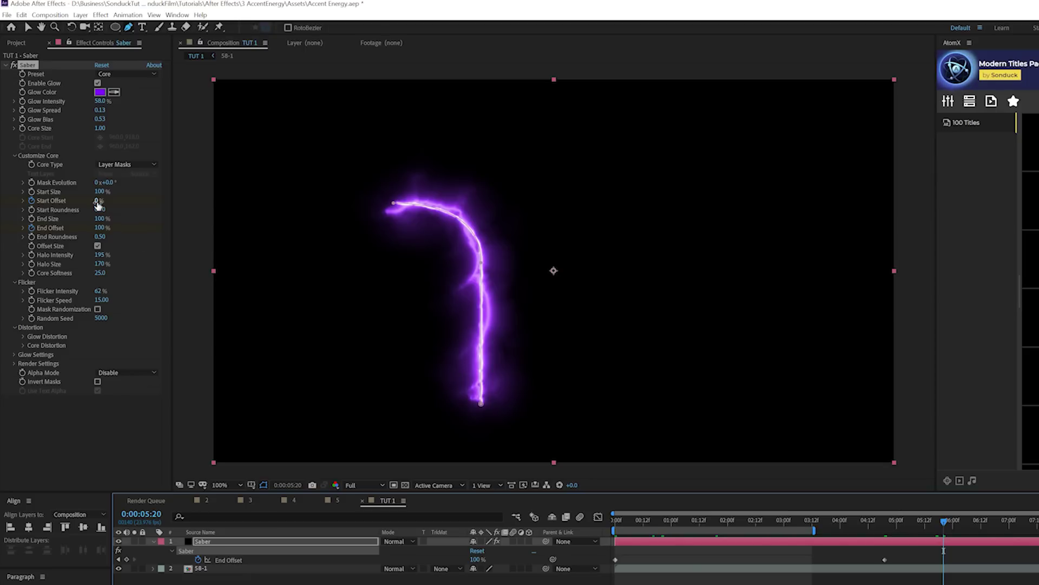
drag(97, 201, 191, 217)
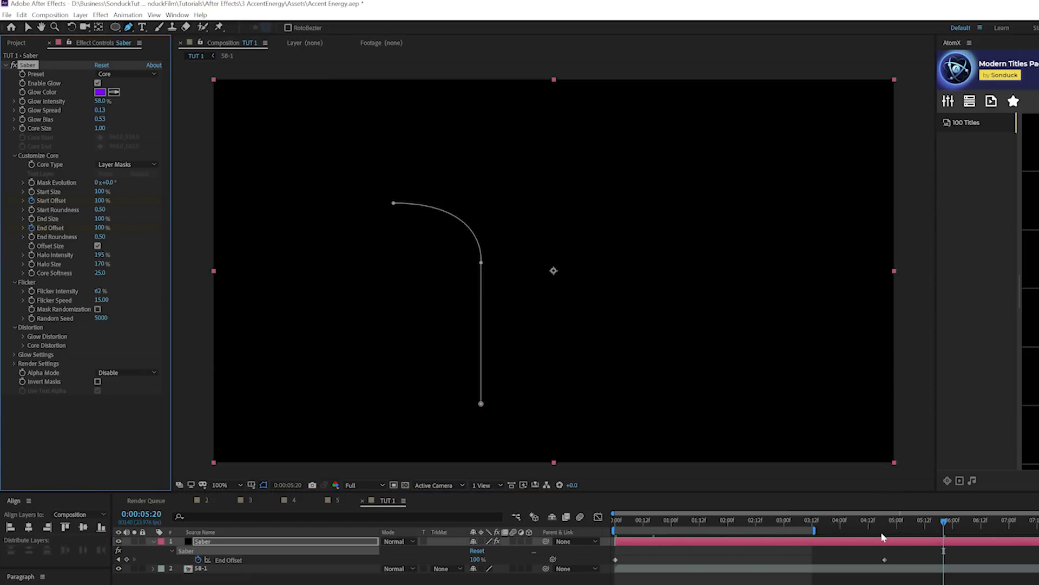
key(space)
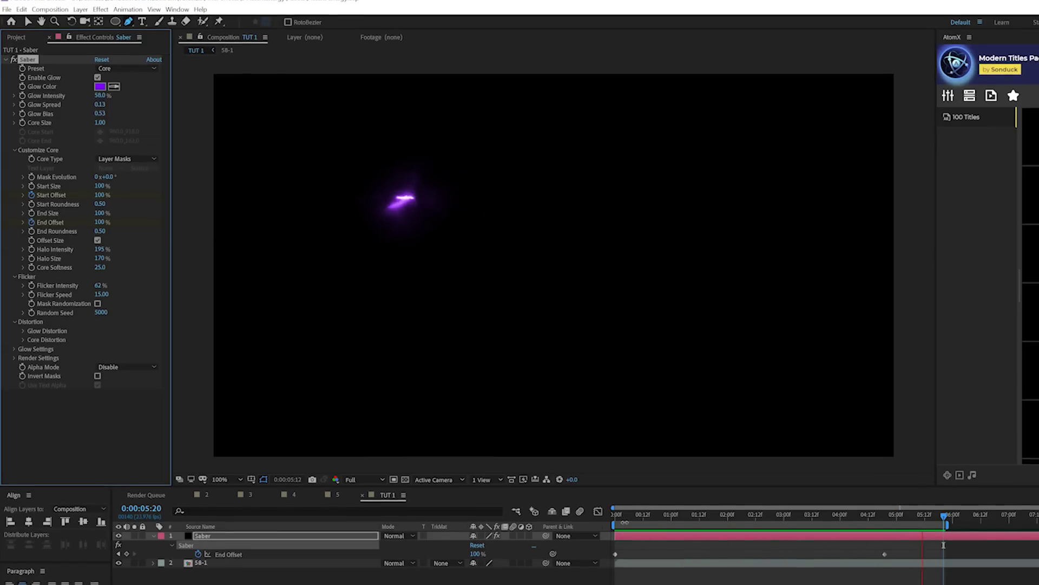
- Retime the Start Offset keyframe, apply Easy Ease, and set the Saber layer to Screen mode
key(u)
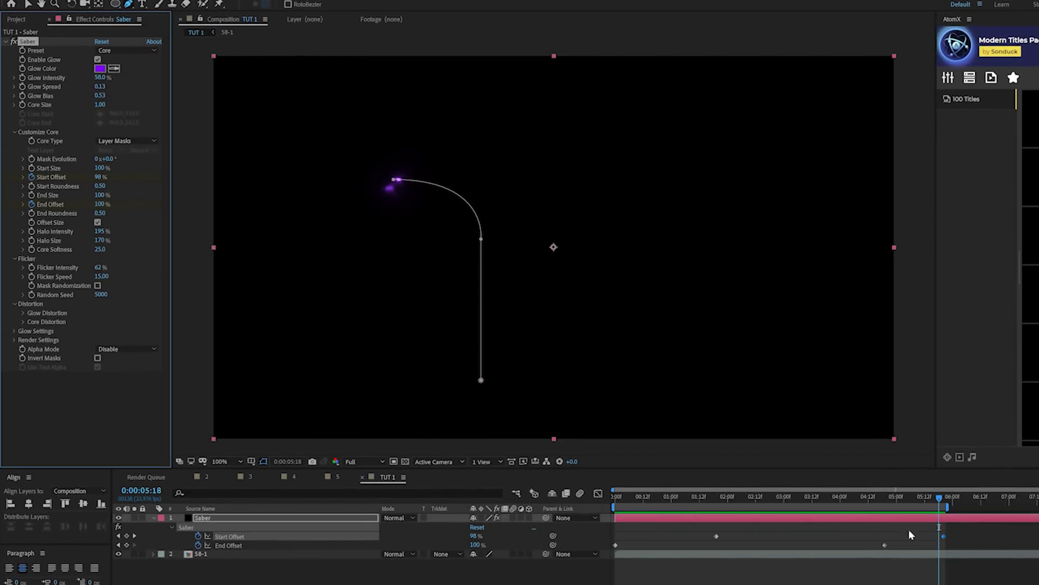
drag(943, 536, 885, 539)
drag(887, 497, 600, 577)
key(F9)
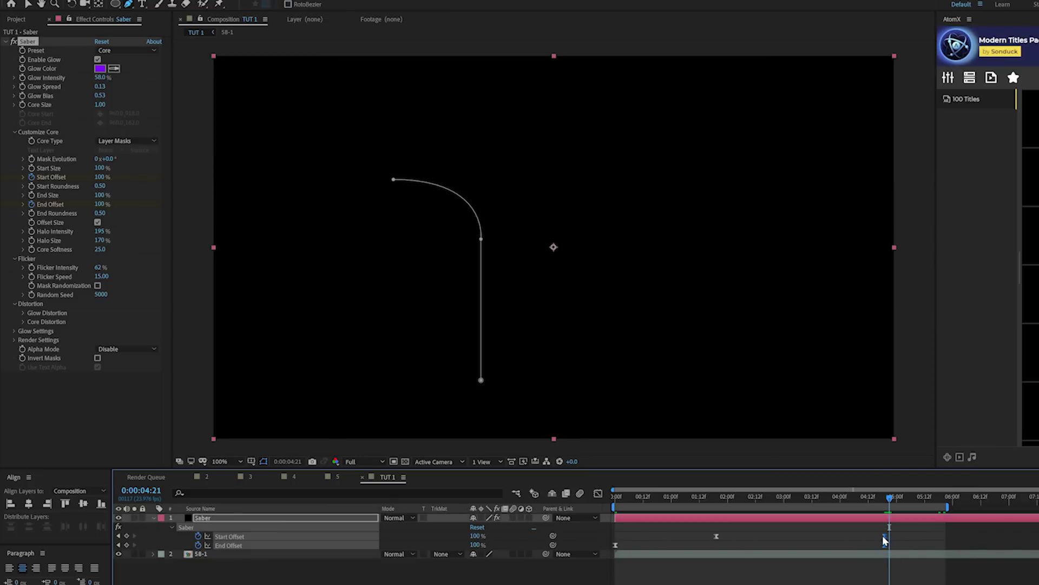
drag(883, 536, 899, 539)
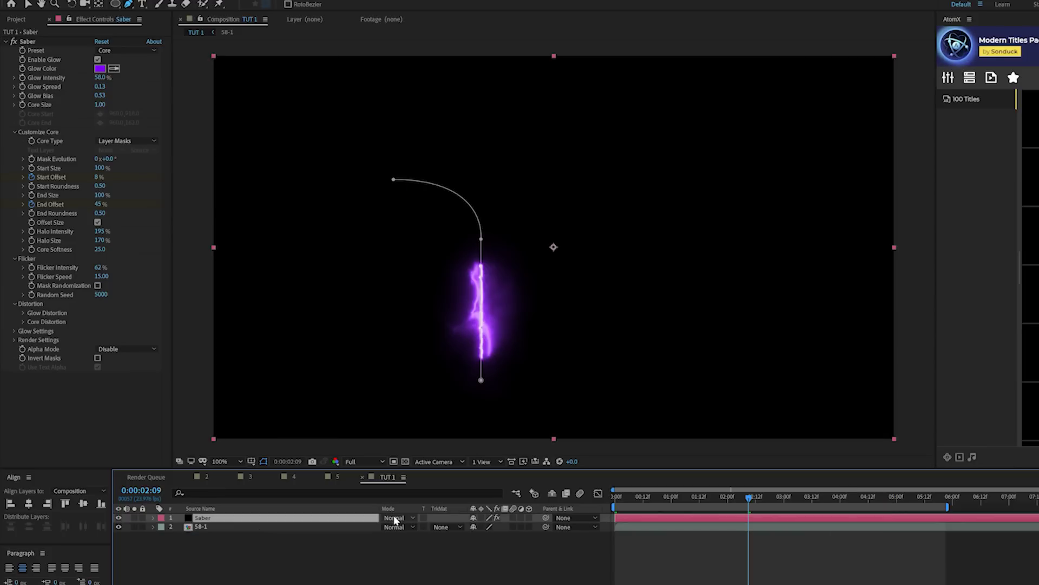
click(394, 517)
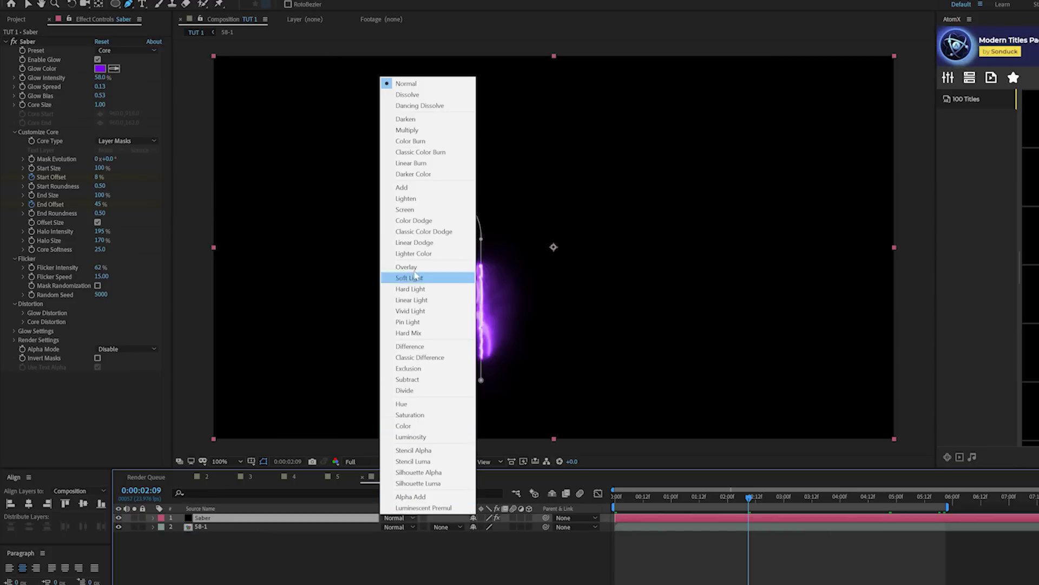
click(428, 209)
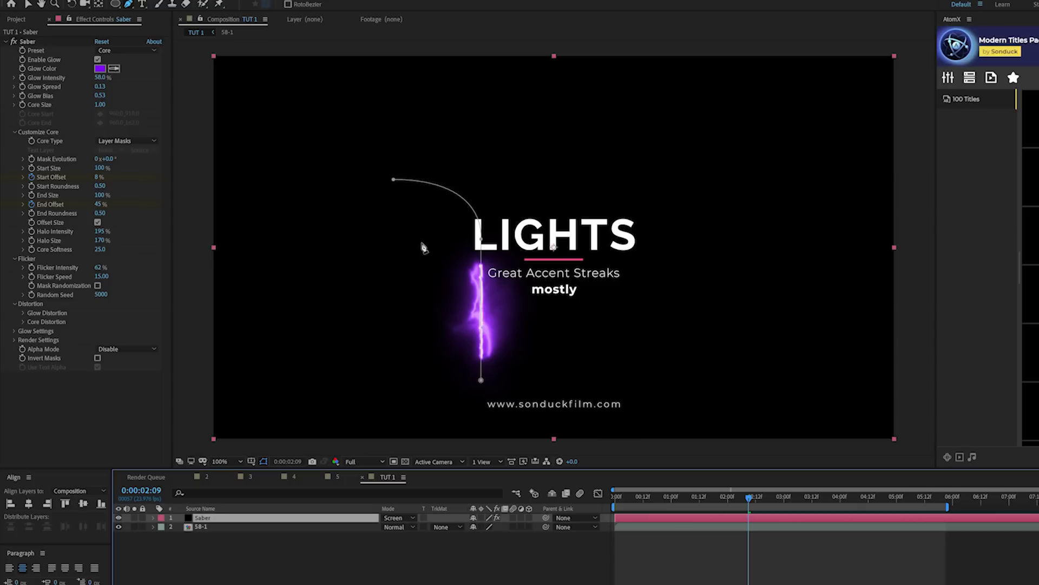
- Duplicate the Saber layer and delete the copy's Mask 1
key(v)
click(199, 517)
click(22, 0)
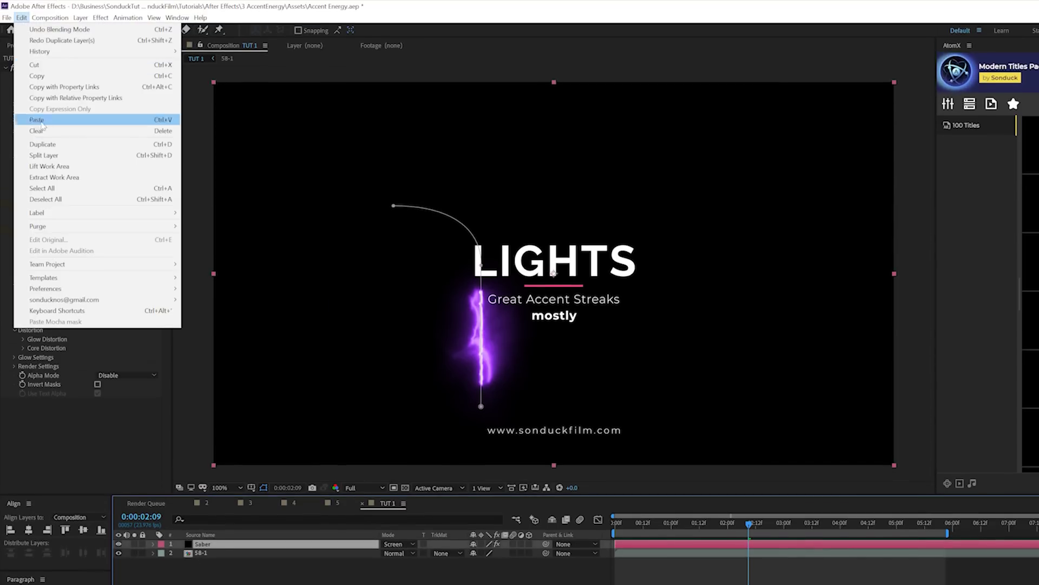
click(45, 118)
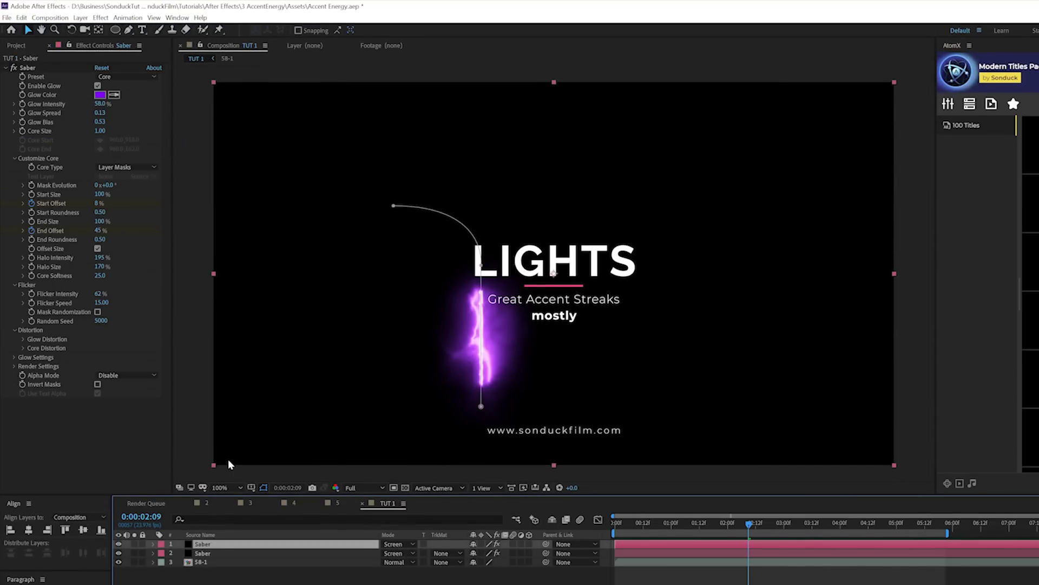
key(m)
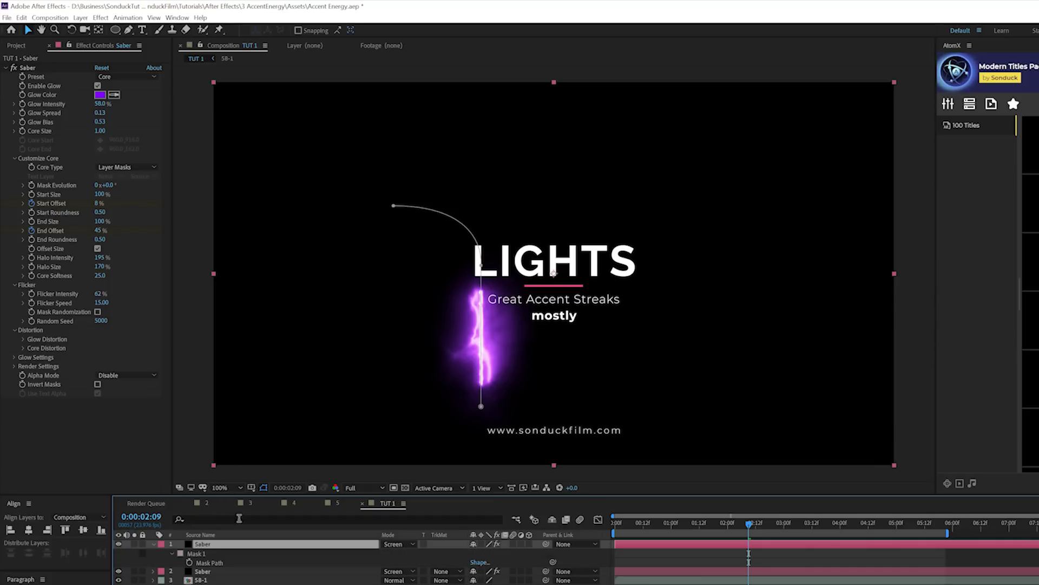
click(203, 562)
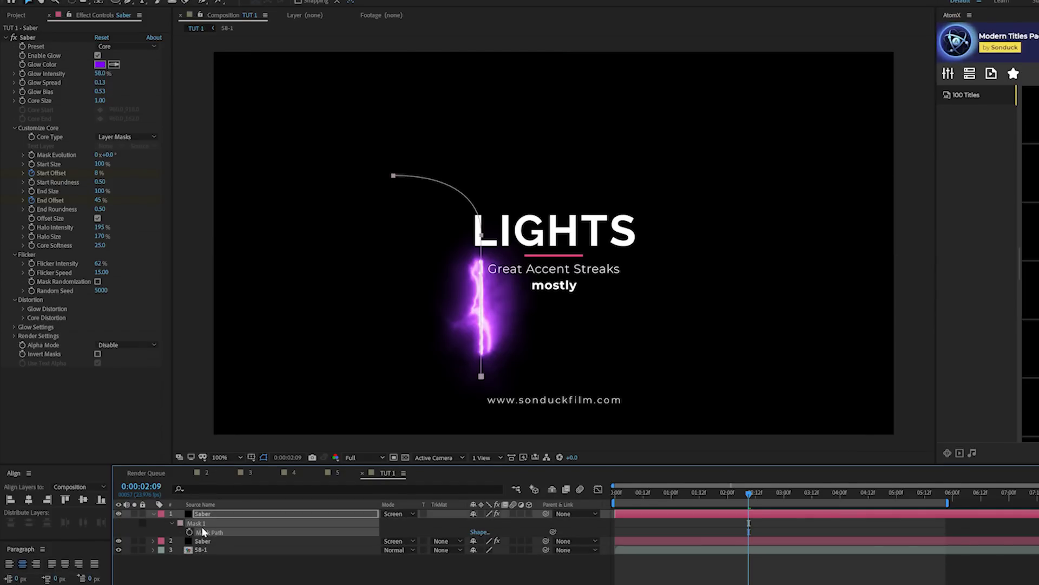
key(Delete)
- Draw a new long curved mask across the top of the frame on the duplicate
key(g)
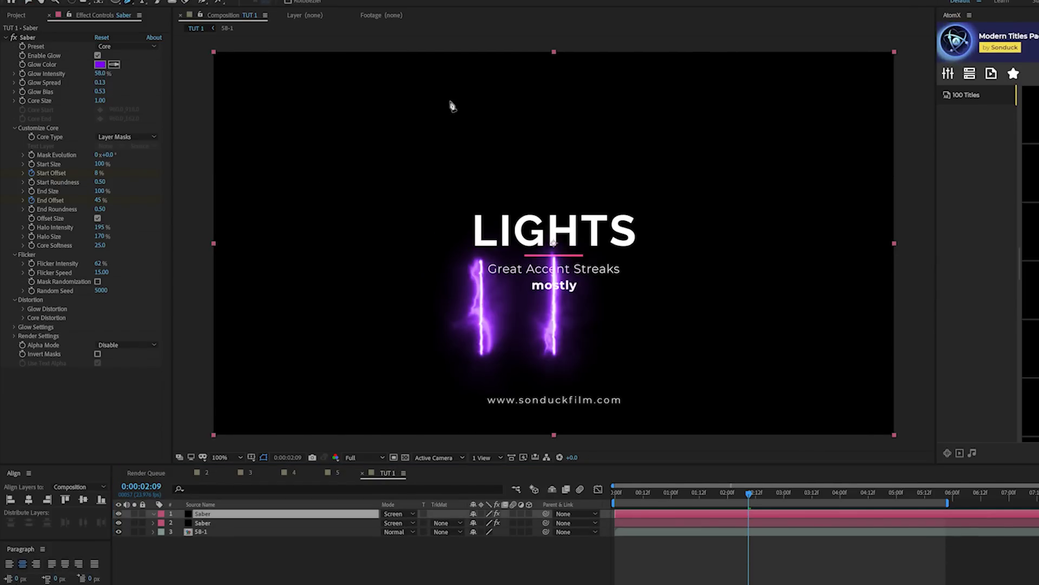
click(324, 279)
drag(317, 176, 520, 165)
drag(724, 99, 681, 98)
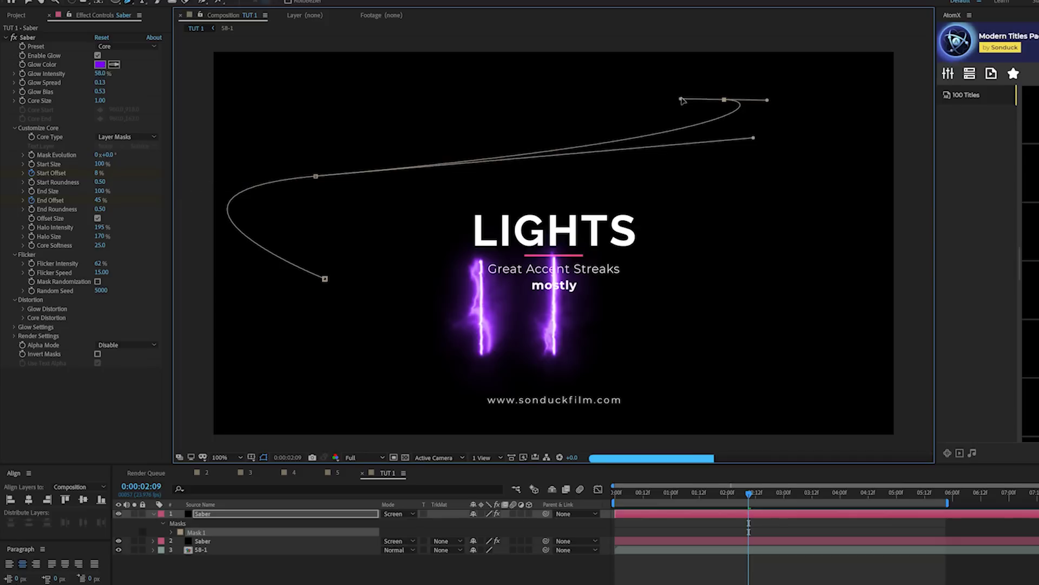
drag(524, 94, 517, 93)
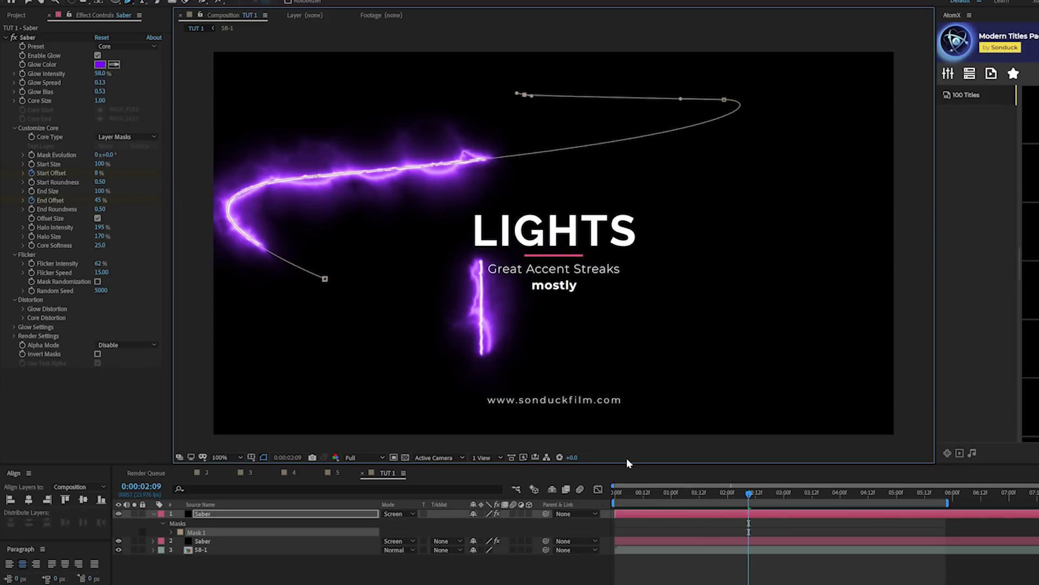
key(F2)
drag(774, 491, 800, 488)
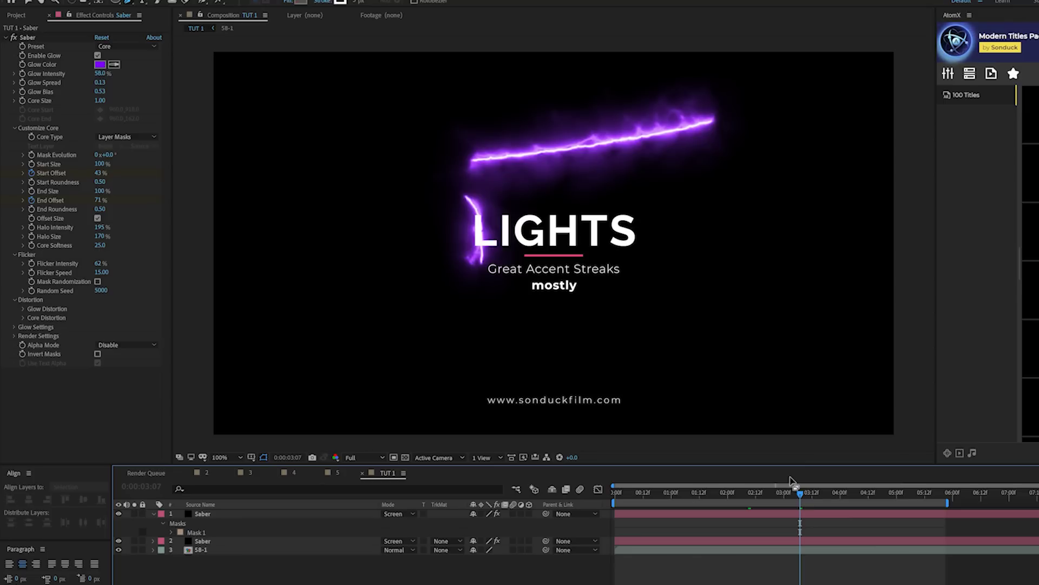
key(ctrl+z)
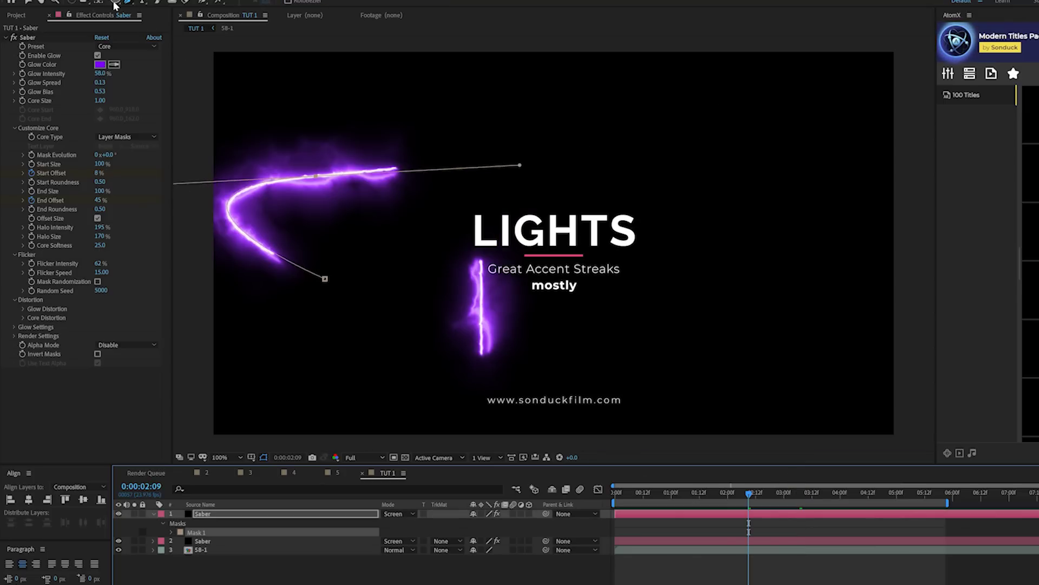
click(114, 6)
- Try a circular ellipse mask on the top Saber, compare with Composition 5, then delete that layer
drag(374, 152, 442, 227)
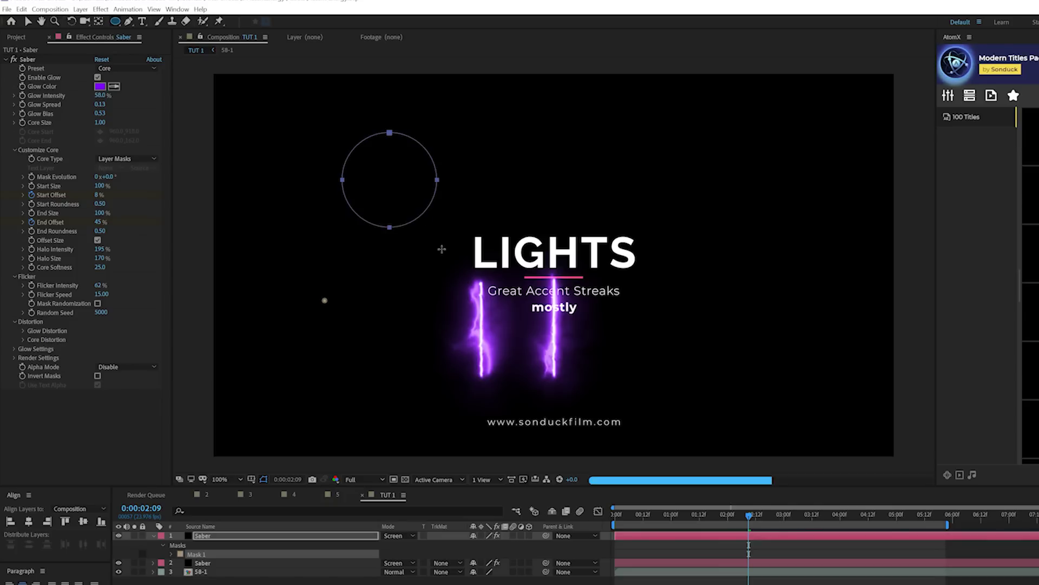
key(space)
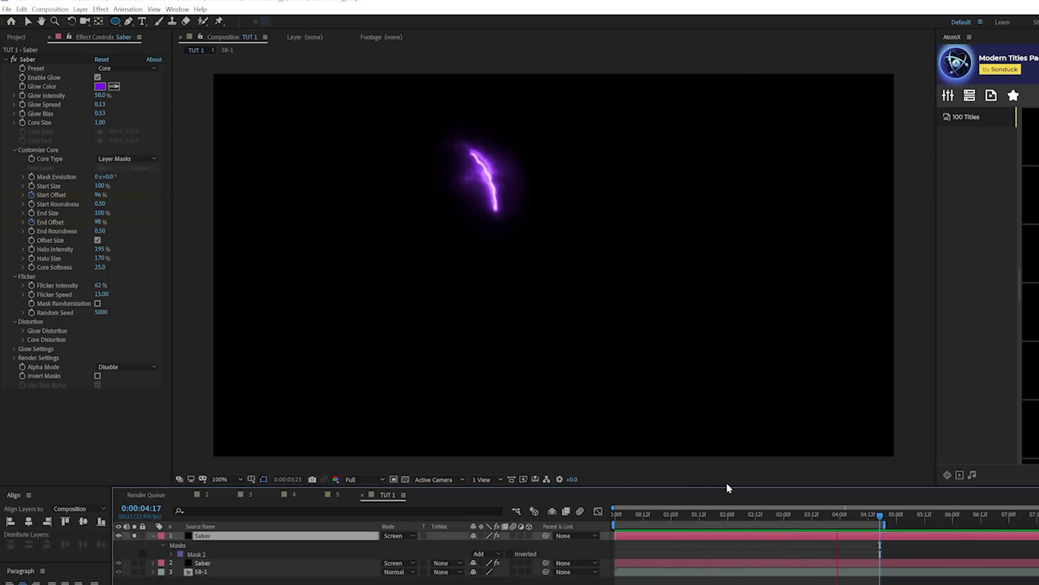
click(332, 495)
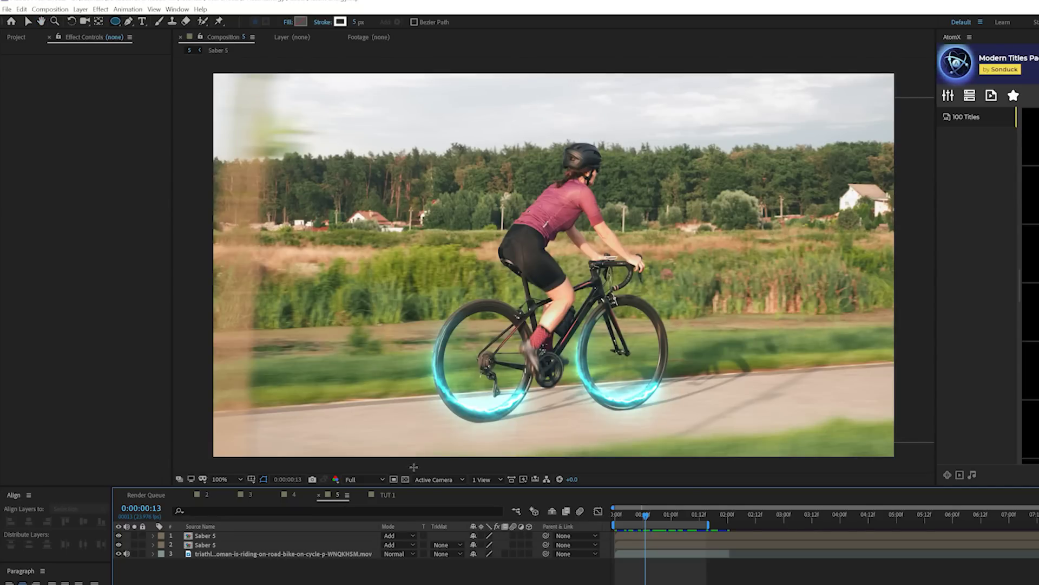
click(377, 495)
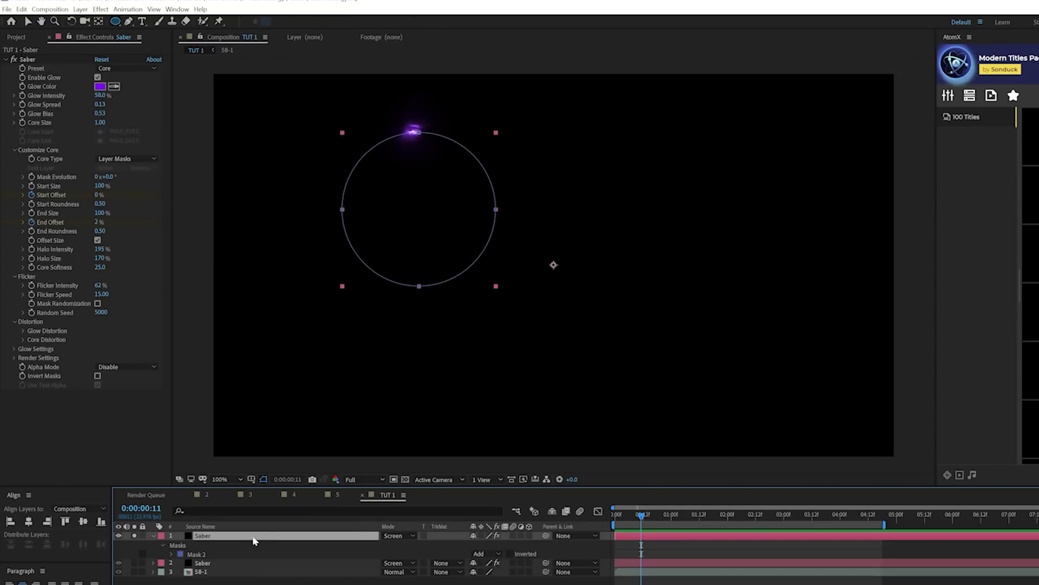
key(Delete)
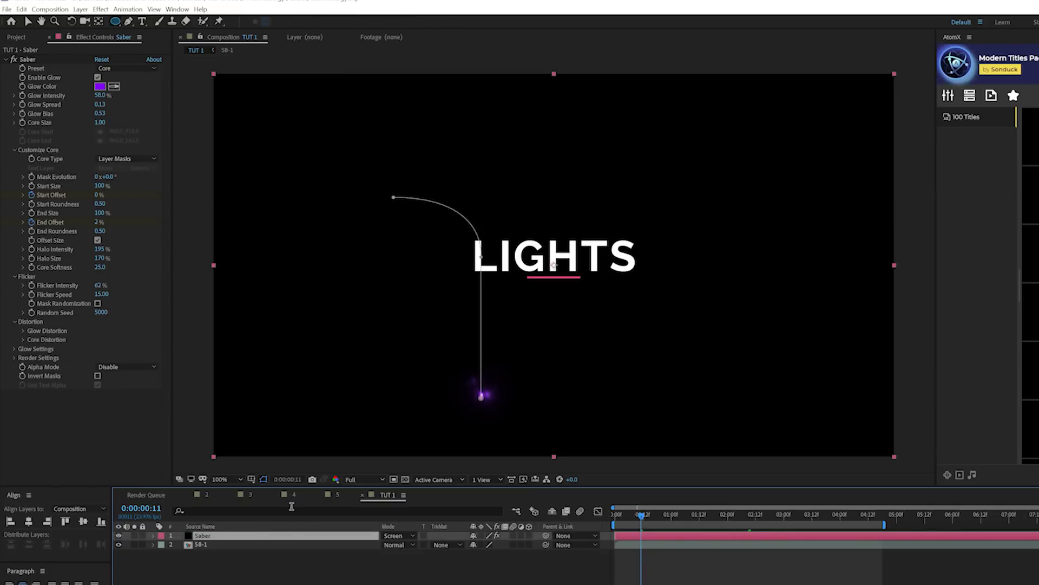
- Duplicate Saber, shift its mask path right, and raise the top mask point to reshape the curve
key(ctrl+d)
key(m)
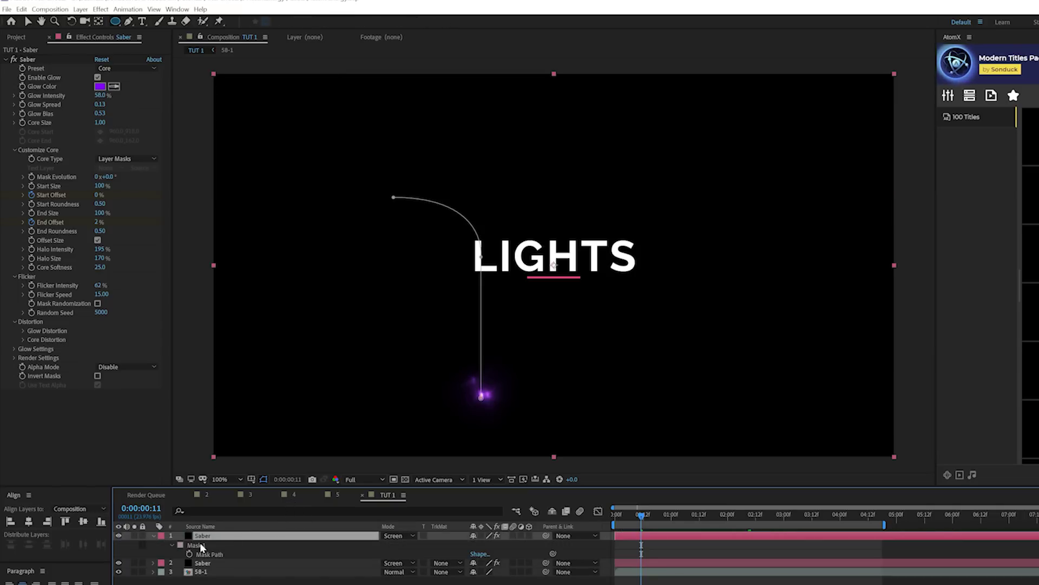
click(201, 545)
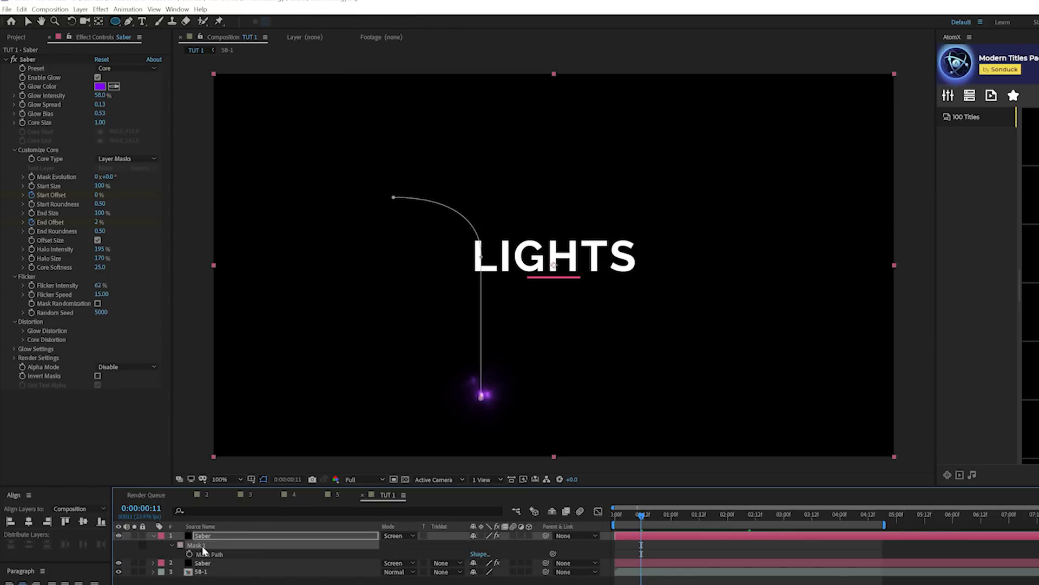
click(28, 21)
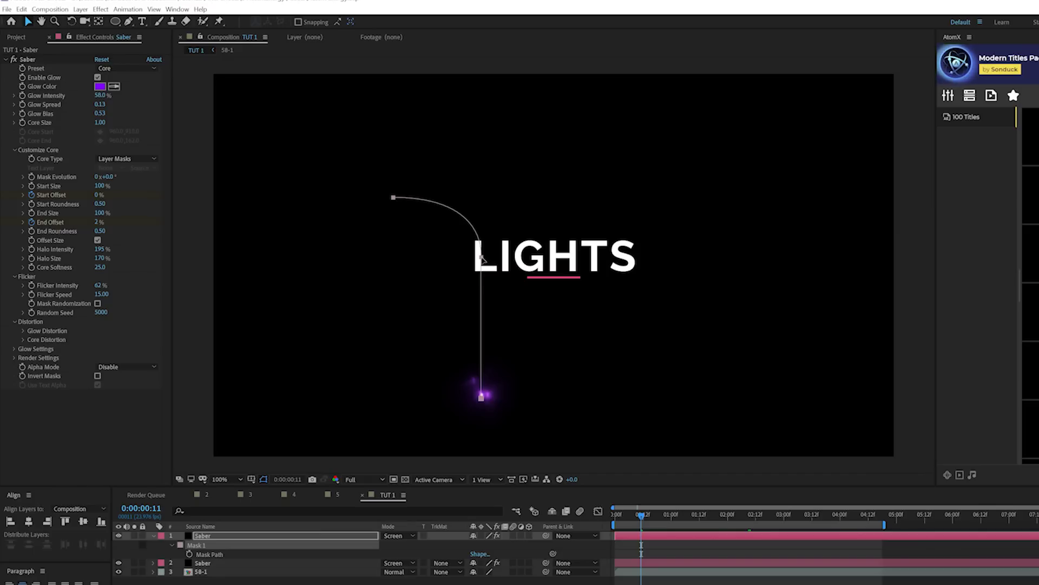
drag(483, 259, 516, 263)
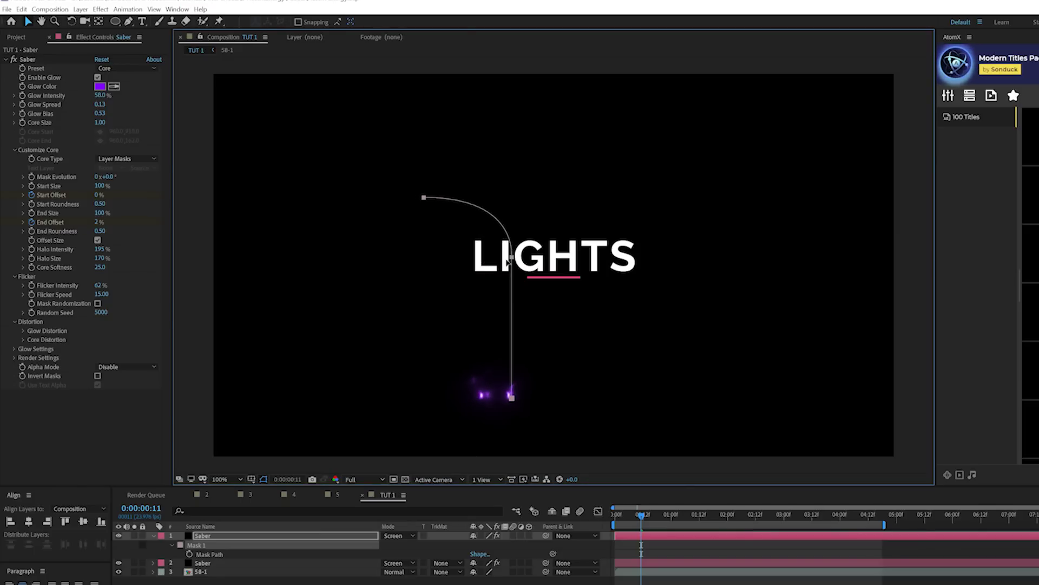
click(424, 198)
drag(422, 198, 408, 172)
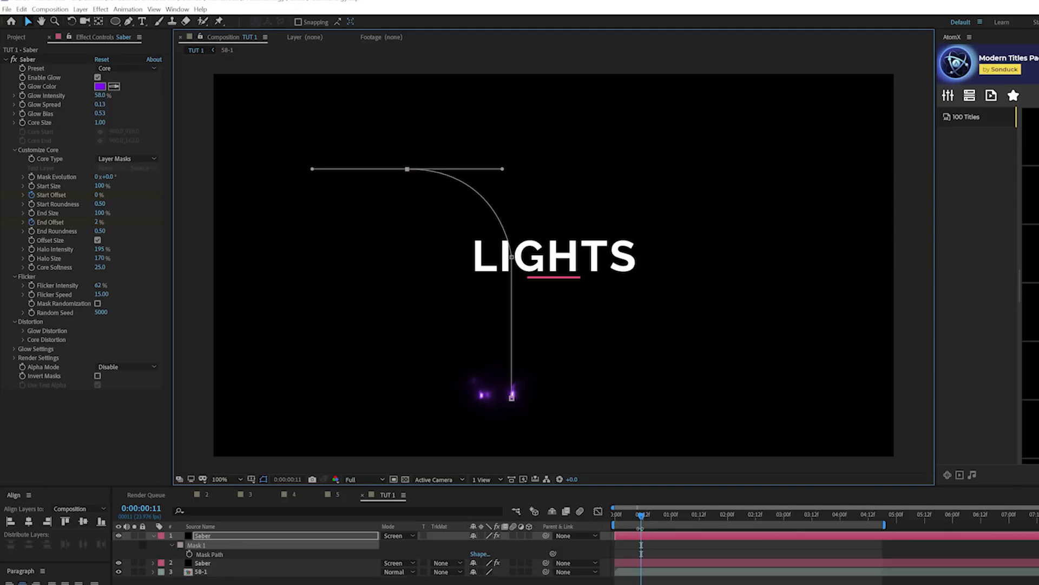
- Check the streaks at 01:09 and nudge the whole duplicate mask path slightly left
click(692, 515)
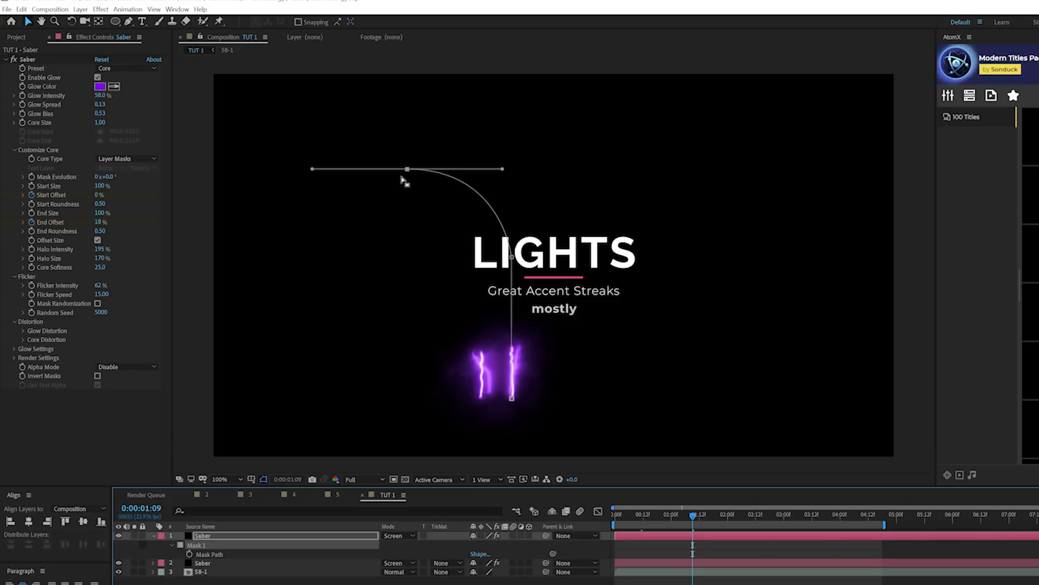
click(213, 580)
click(201, 546)
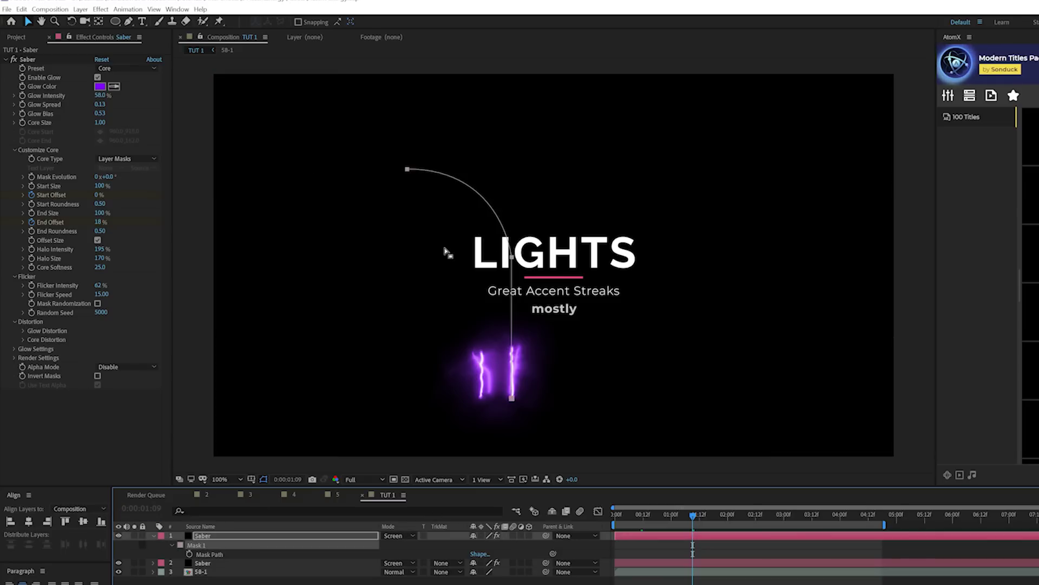
drag(511, 260, 505, 260)
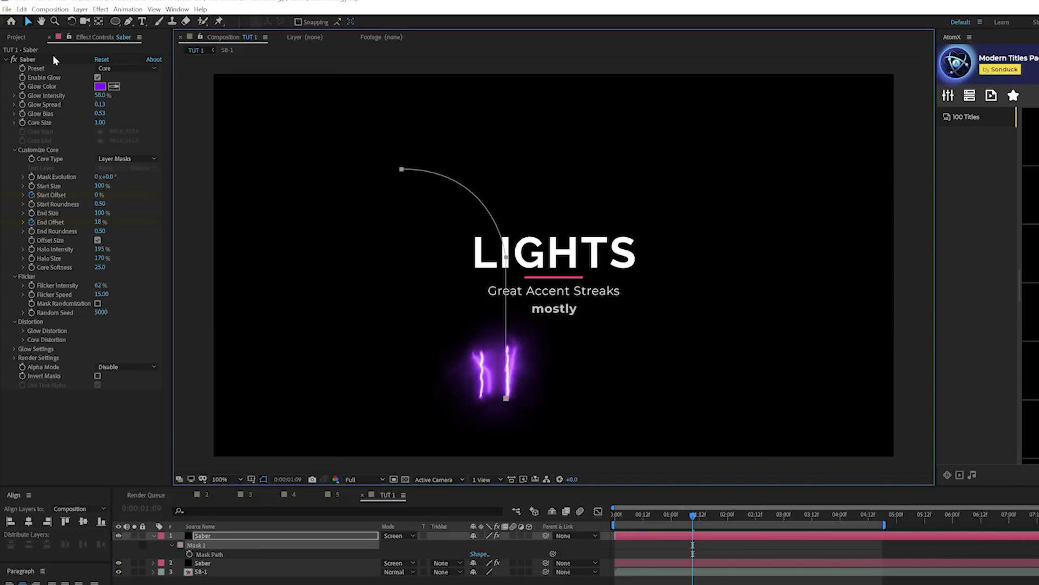
click(99, 87)
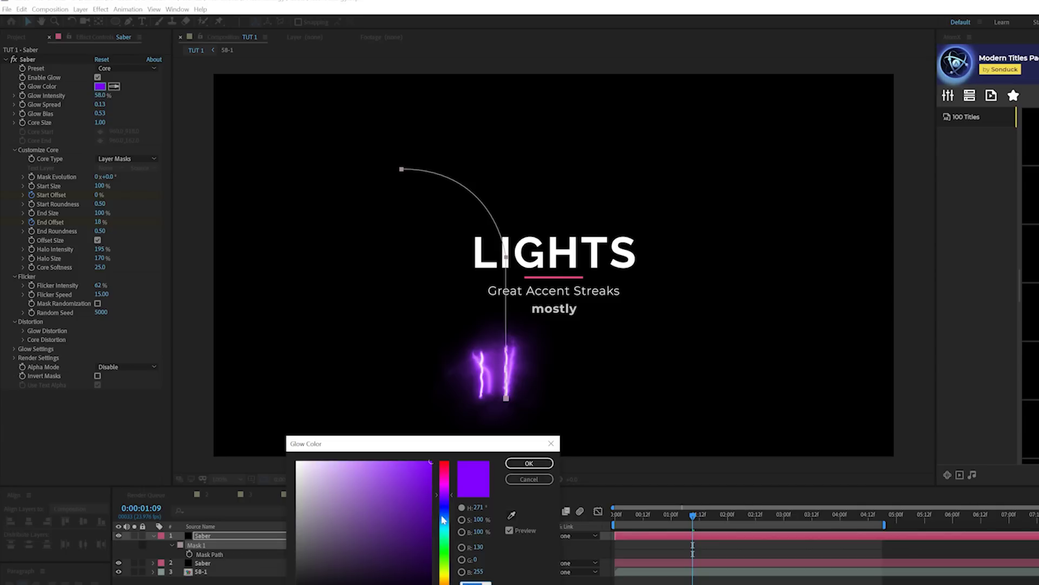
- Change the duplicate's glow colour to yellow, trying then undoing the Patronus preset
drag(442, 519, 450, 580)
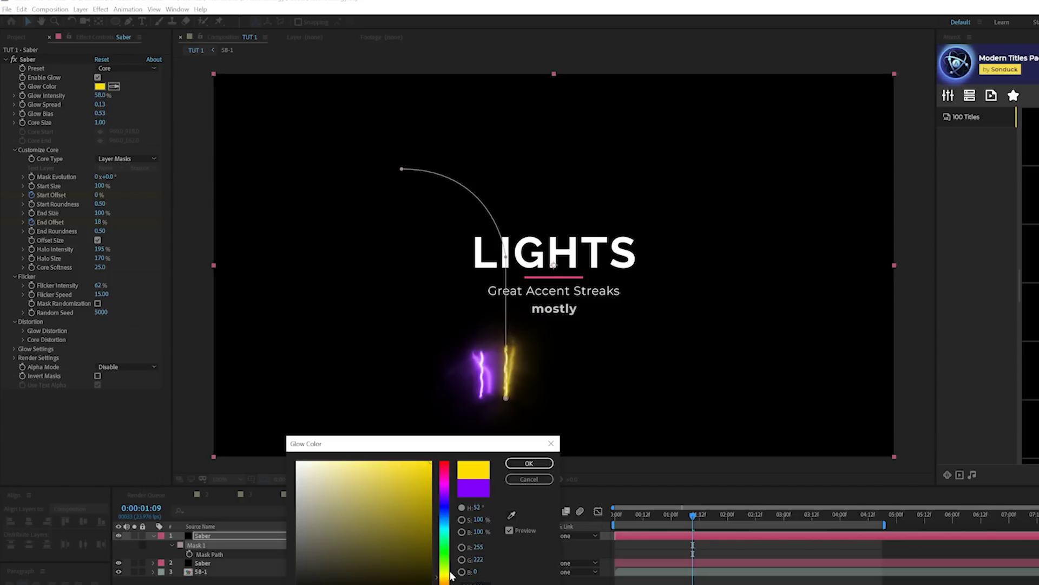
click(529, 463)
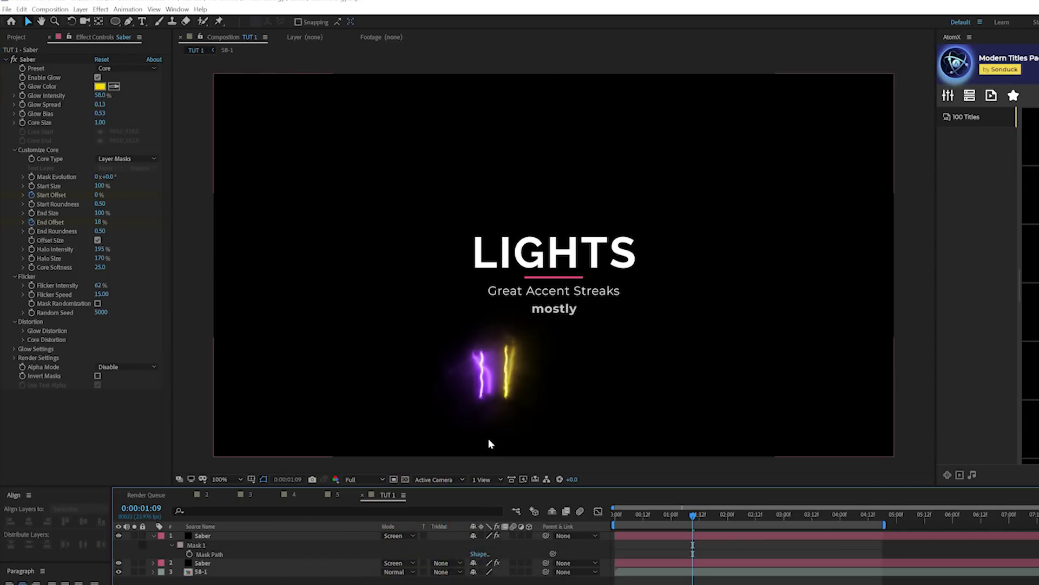
click(121, 69)
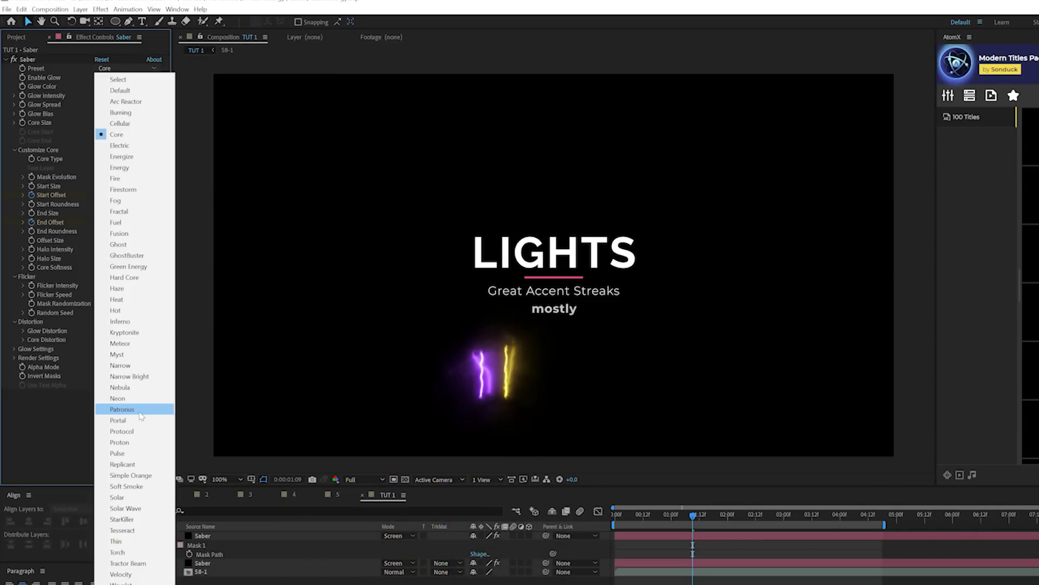
click(122, 410)
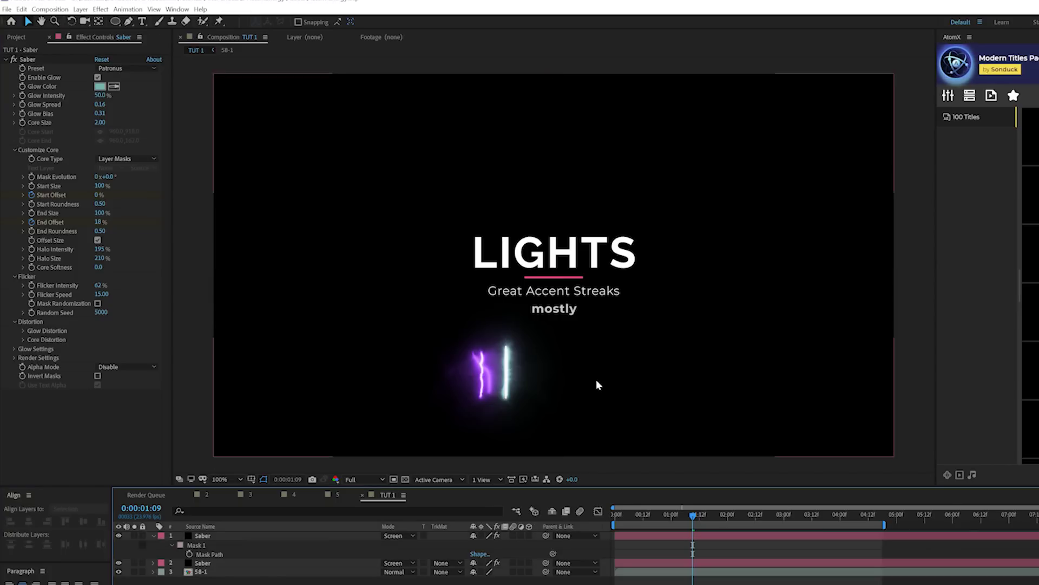
click(511, 391)
key(ctrl+z)
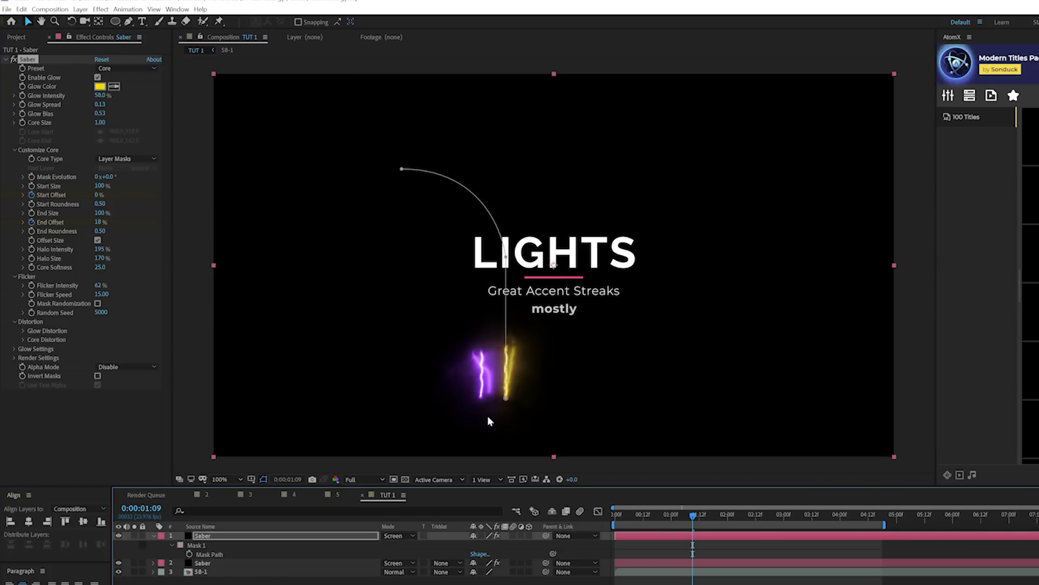
click(211, 536)
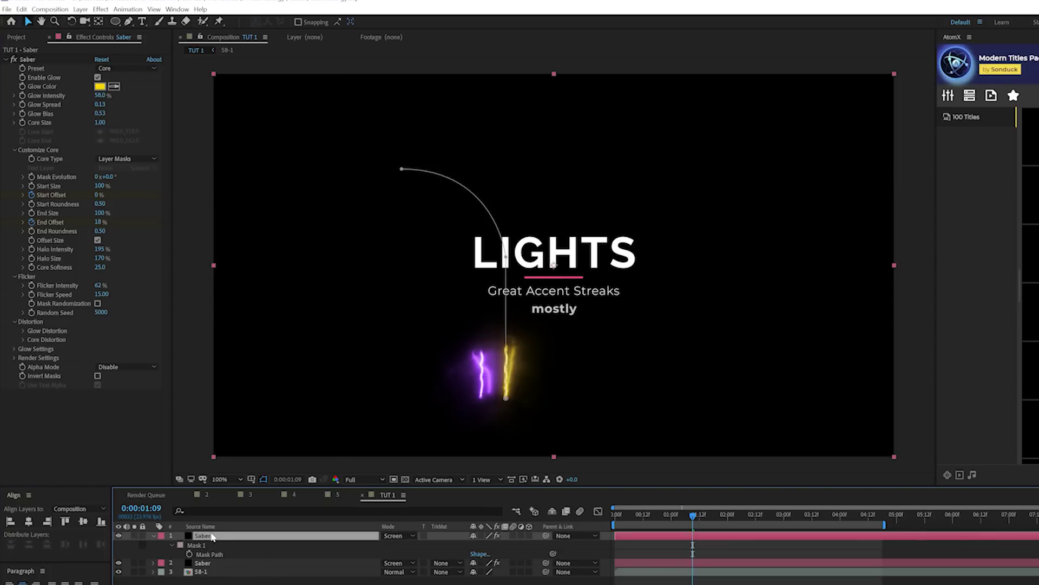
- Add a third Saber copy with its mask shifted right and a red glow, then view Composition 4
key(ctrl+d)
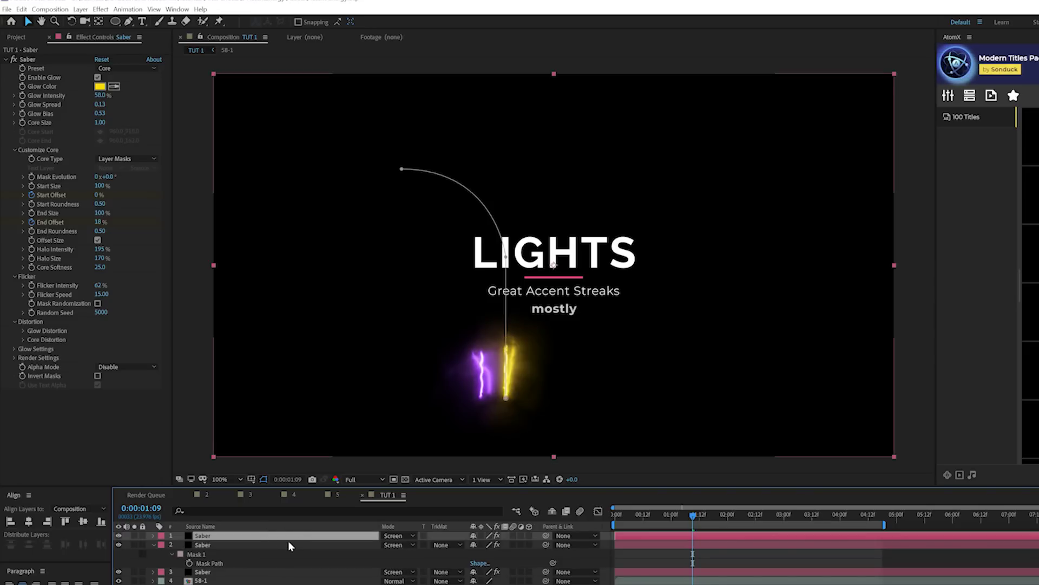
key(m)
click(203, 545)
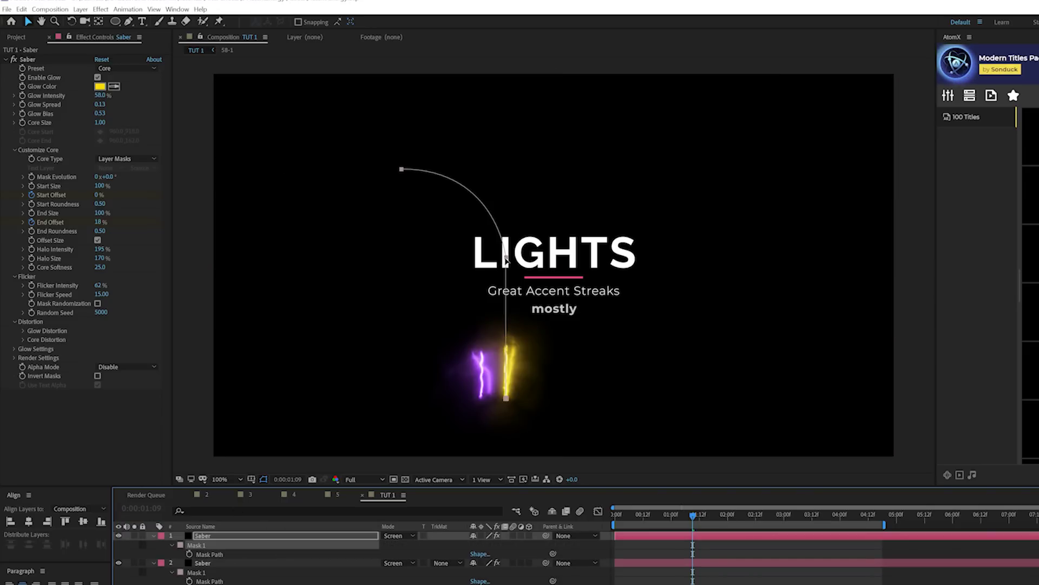
mouse_move(401, 169)
mouse_down()
mouse_move(425, 172)
mouse_move(407, 151)
mouse_up()
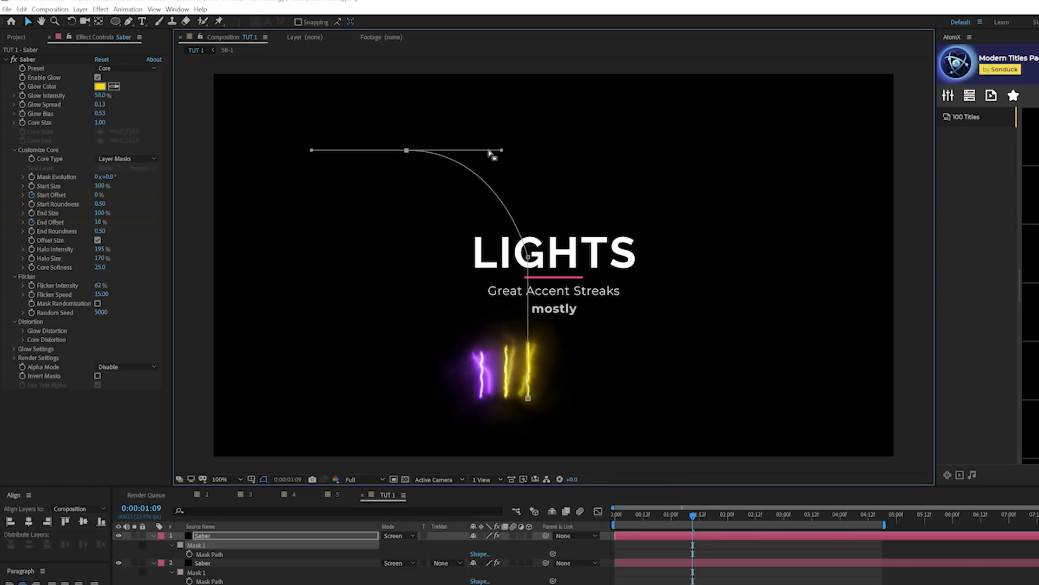
drag(502, 151, 530, 150)
click(100, 86)
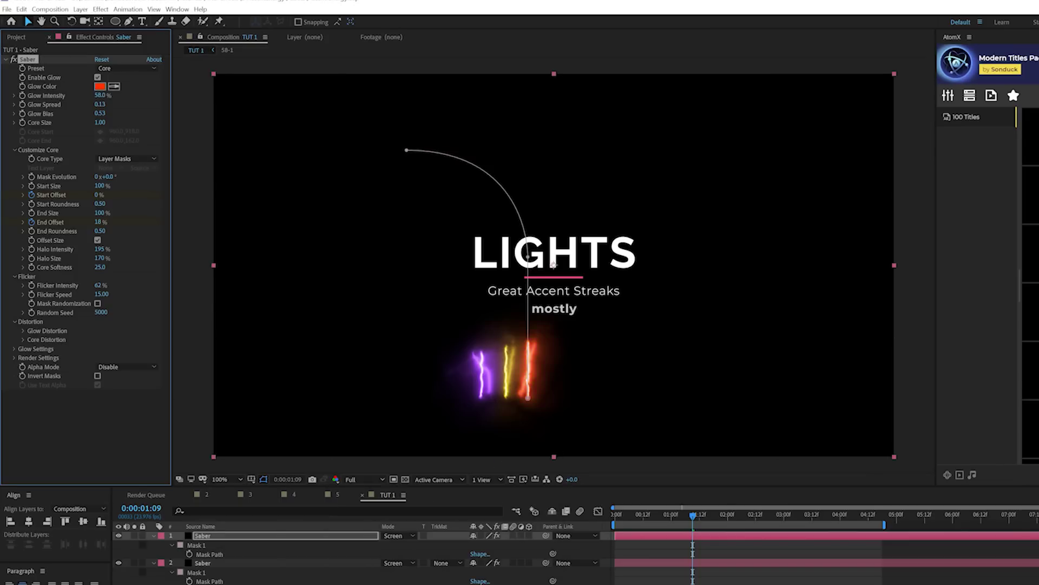
key(F2)
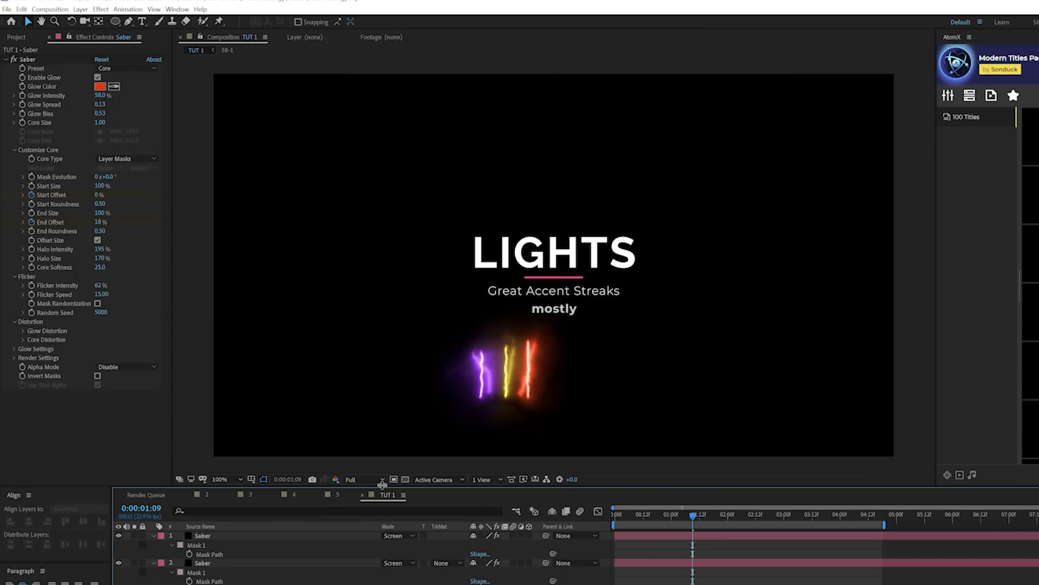
click(293, 495)
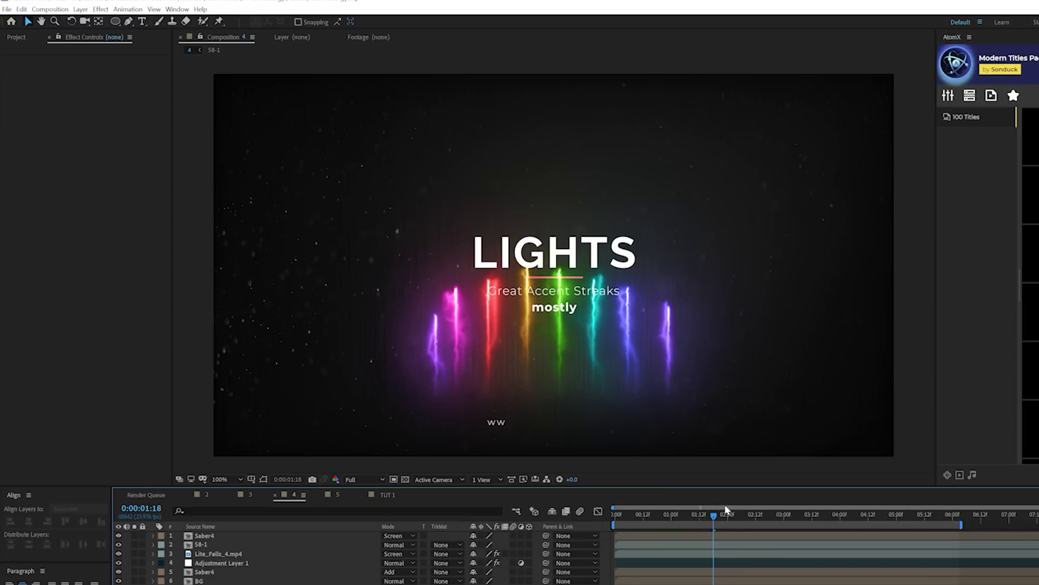
drag(727, 509, 774, 514)
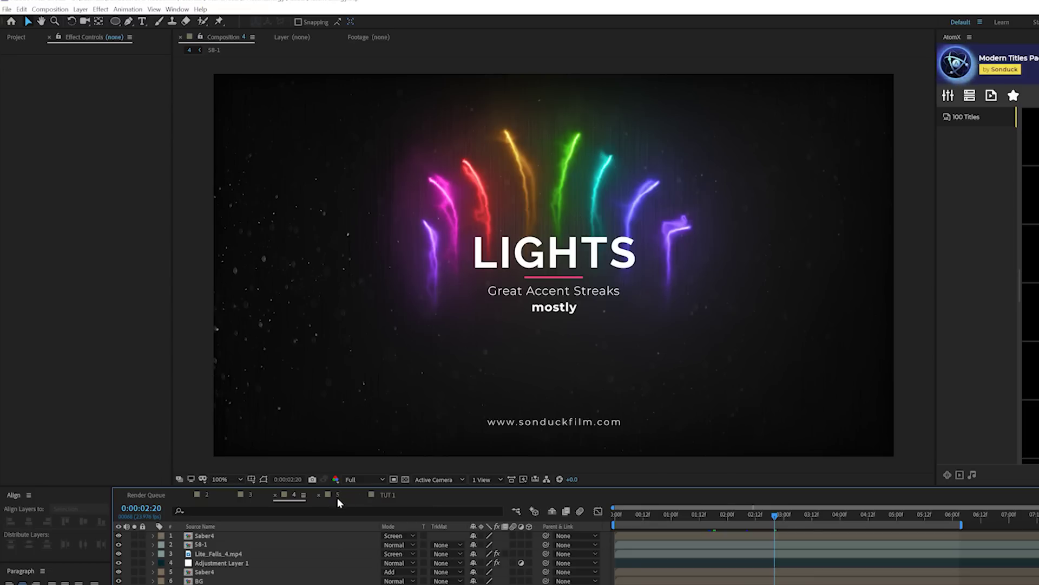
click(386, 495)
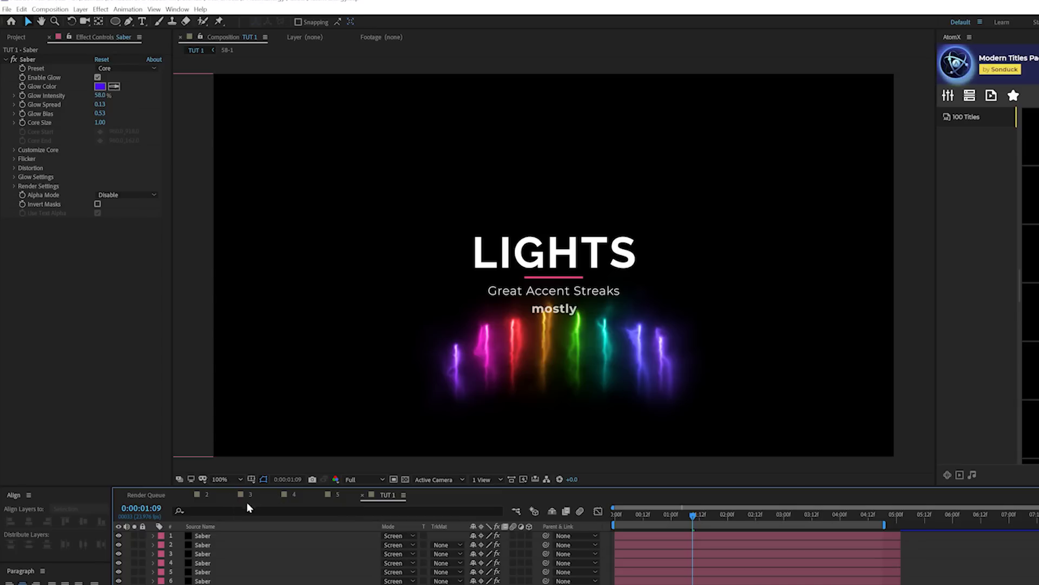
click(295, 495)
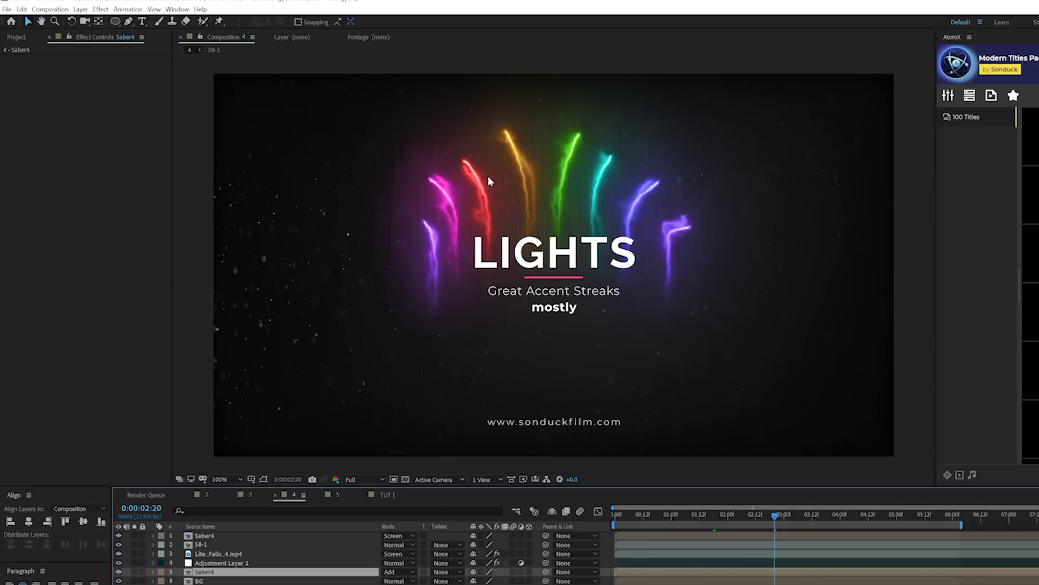
click(337, 496)
- Back in TUT 1, precompose all eight Saber layers into a comp named Streak
click(387, 494)
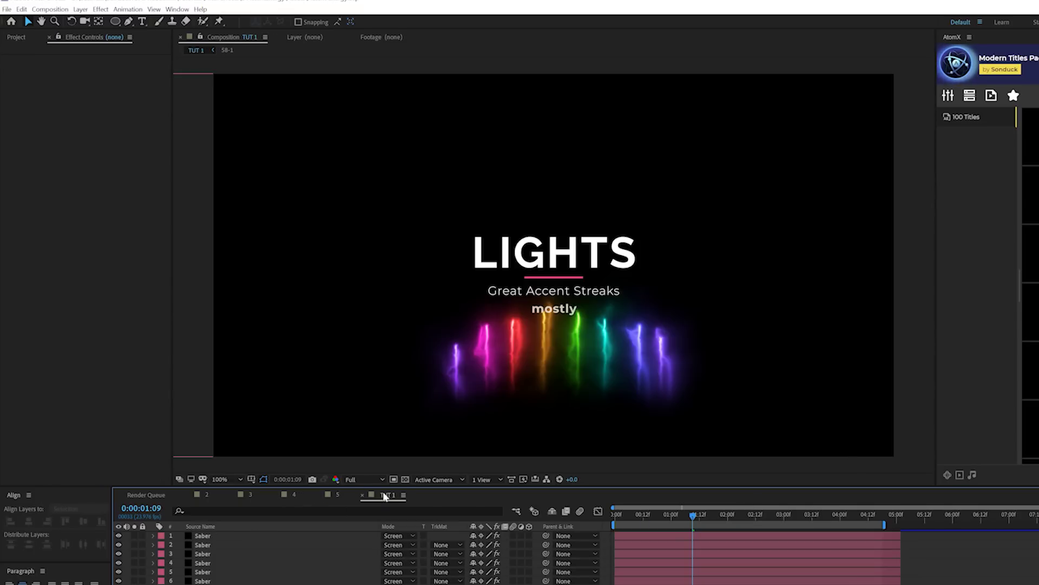
click(200, 536)
shift+click(203, 584)
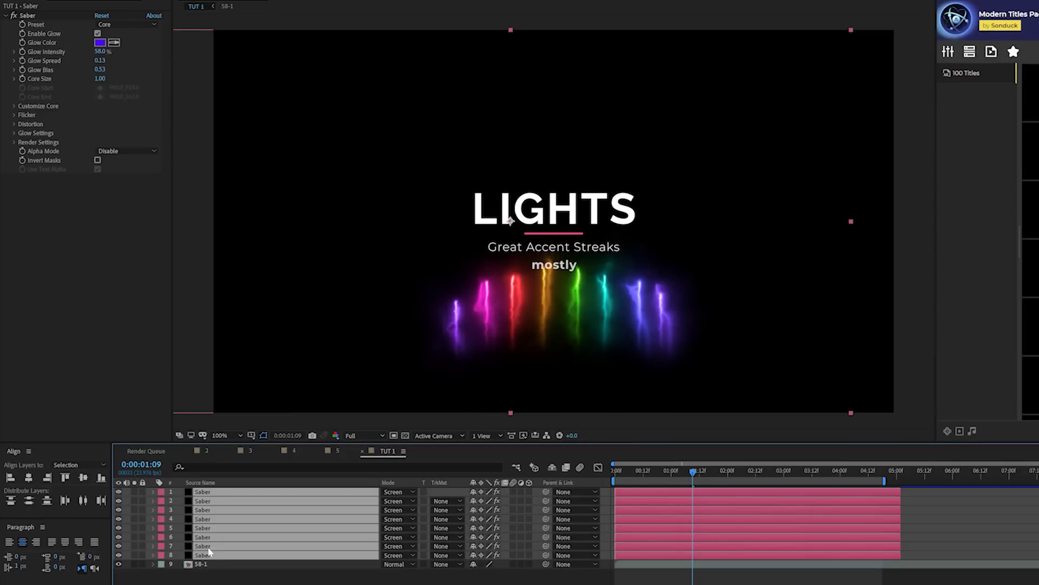
click(81, 14)
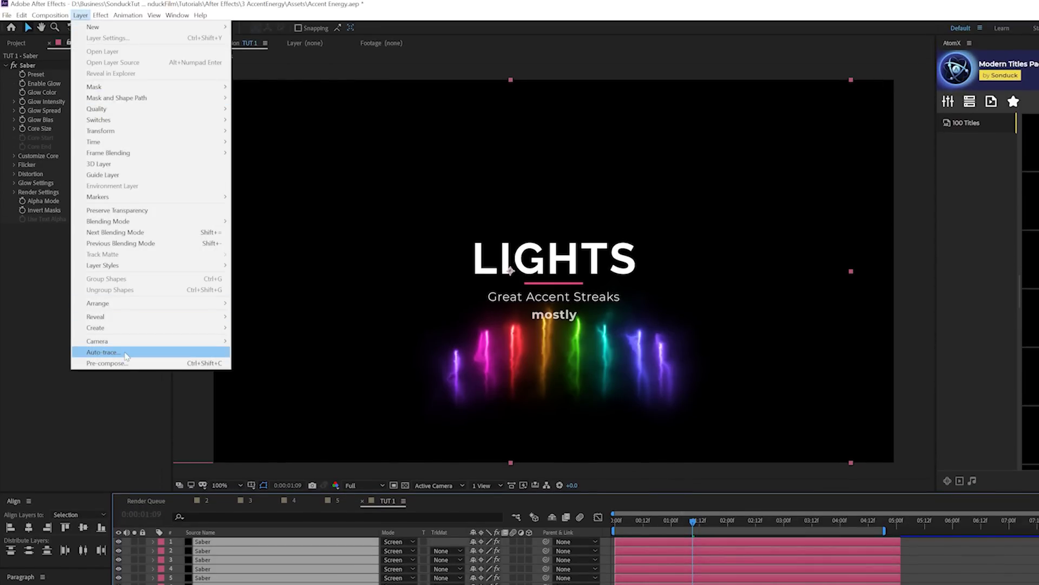
click(129, 363)
text(Streak)
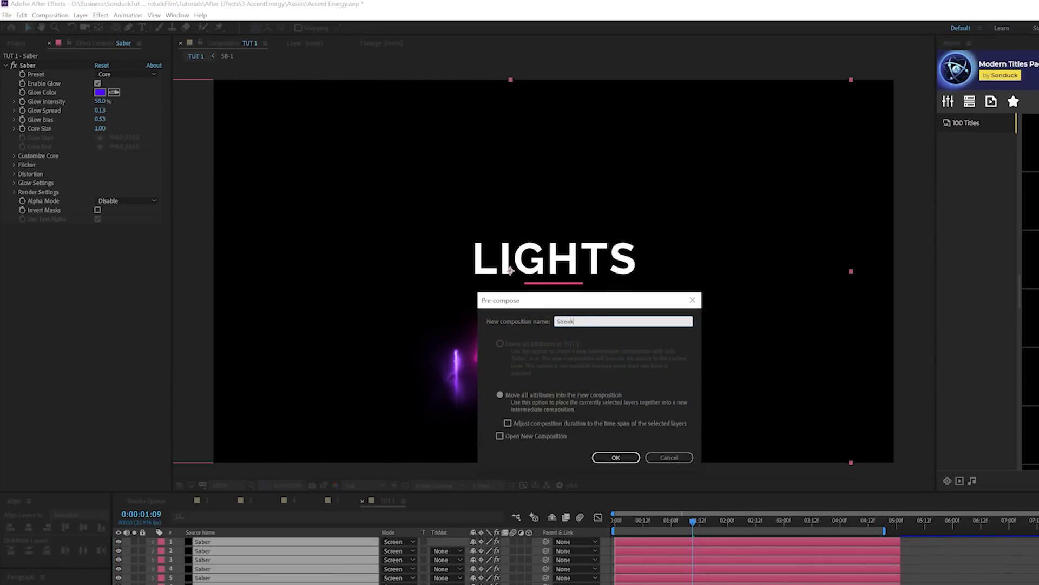
key(Return)
- Add Dark Metal.jpg from the Project panel to the bottom of TUT 1
click(16, 42)
mouse_move(50, 170)
mouse_down()
mouse_move(242, 423)
mouse_move(231, 562)
mouse_up()
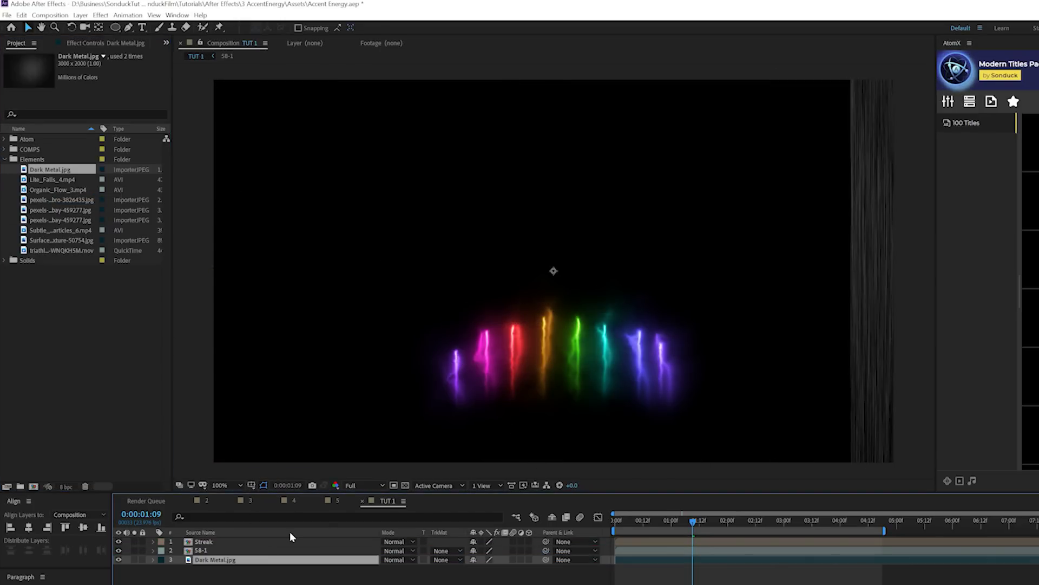
click(5, 159)
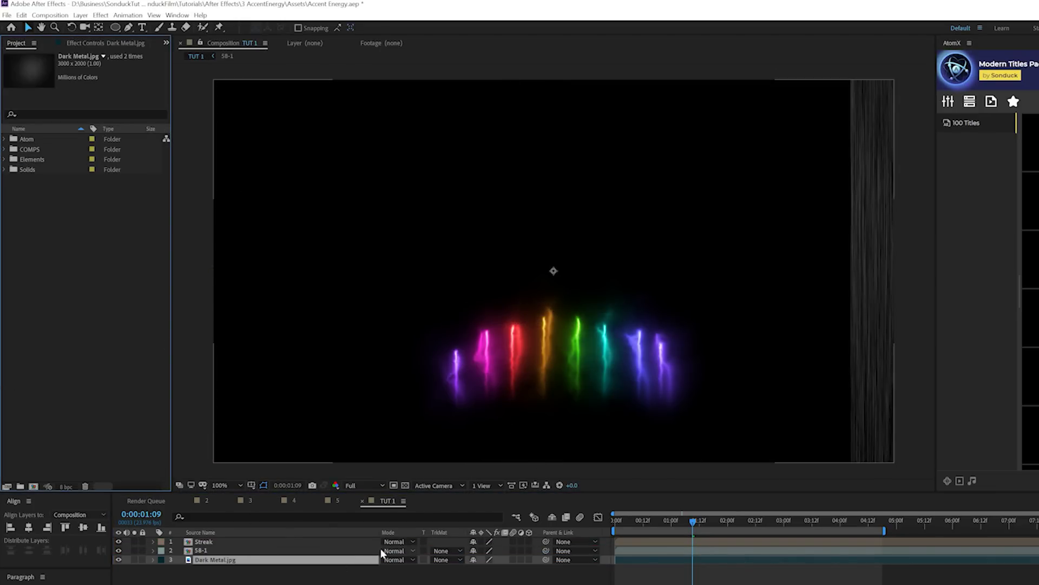
- Set the Streak layer's blending mode to Screen
click(313, 543)
click(397, 541)
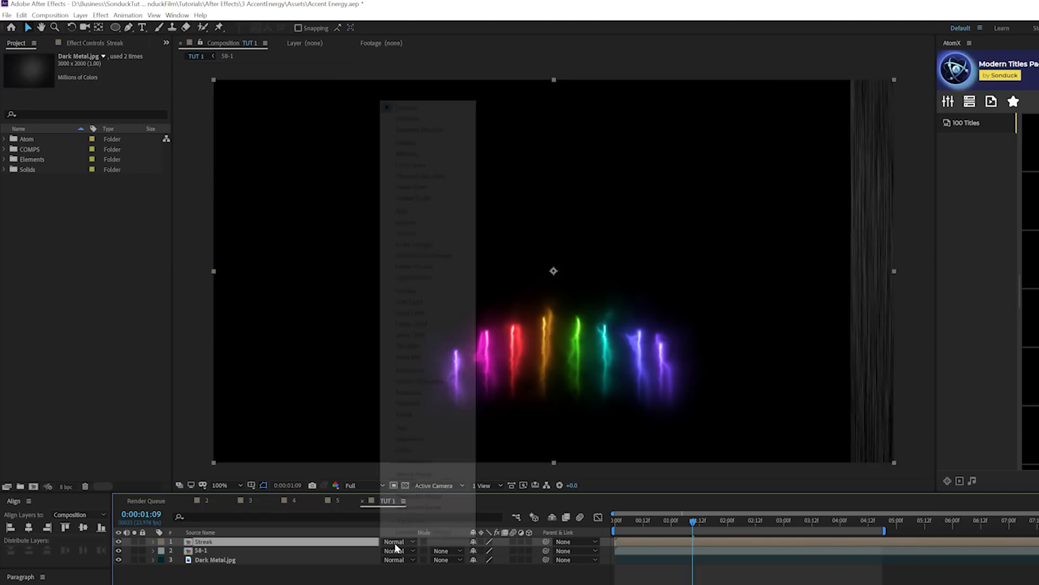
click(414, 234)
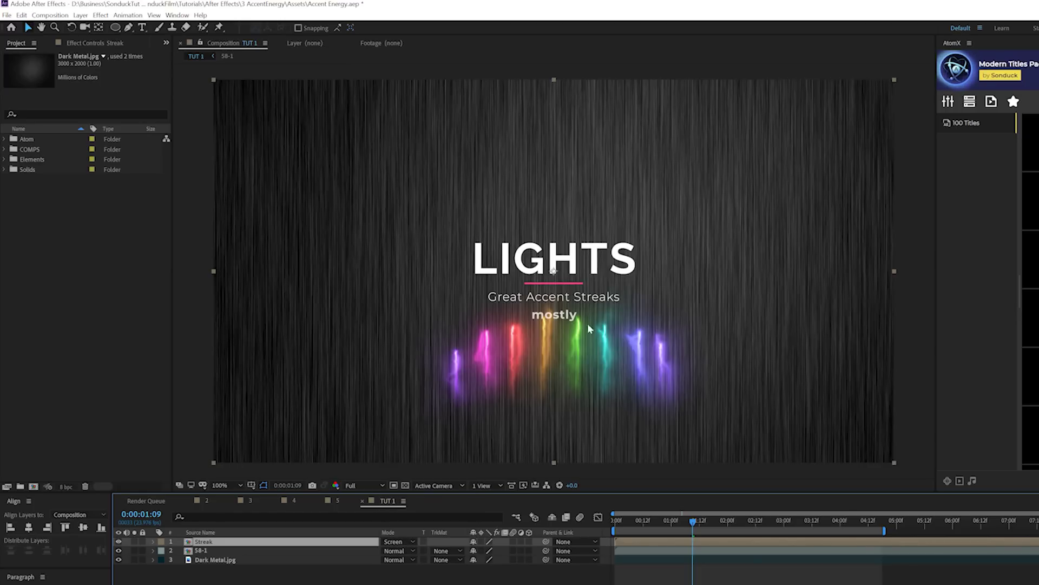
- Precompose the Dark Metal.jpg layer into a comp named BG
click(204, 559)
key(s)
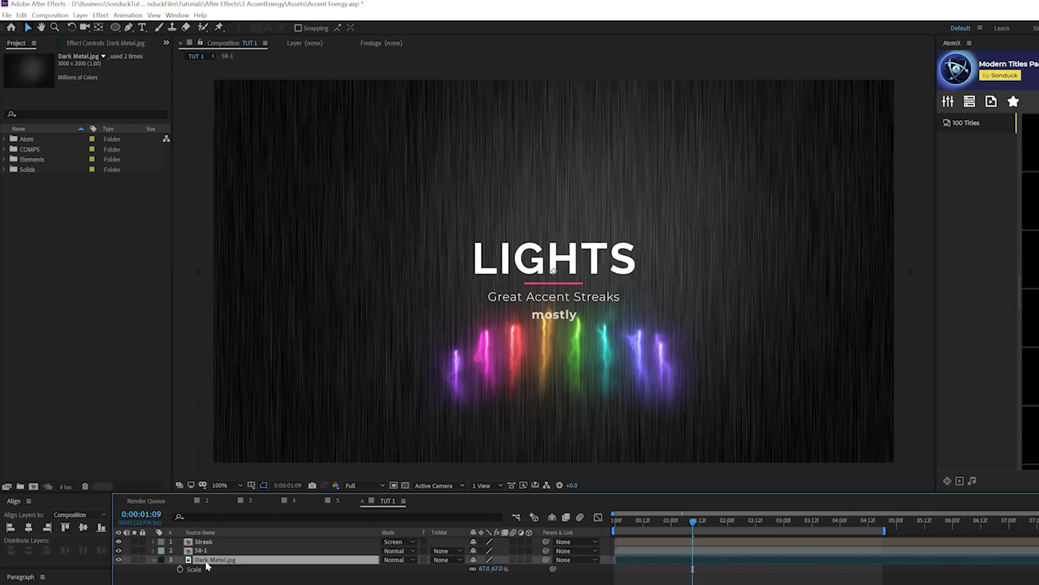
click(80, 15)
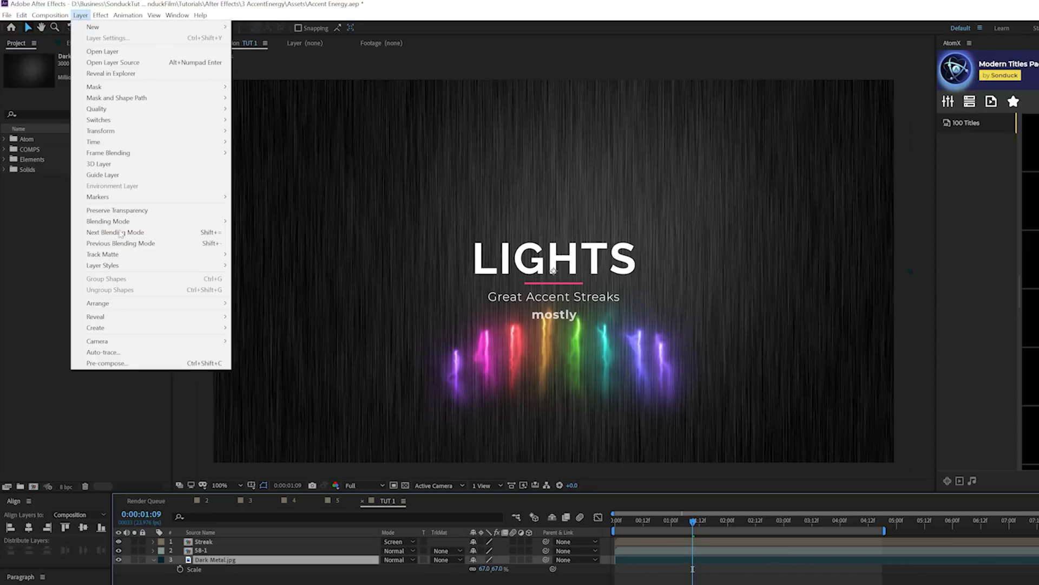
click(133, 363)
text(BG)
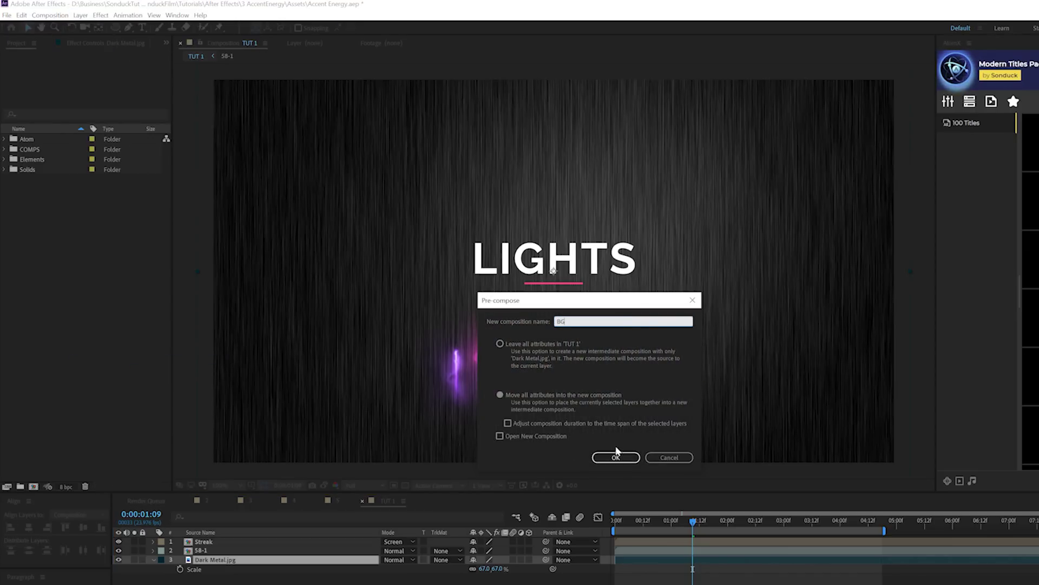
click(616, 457)
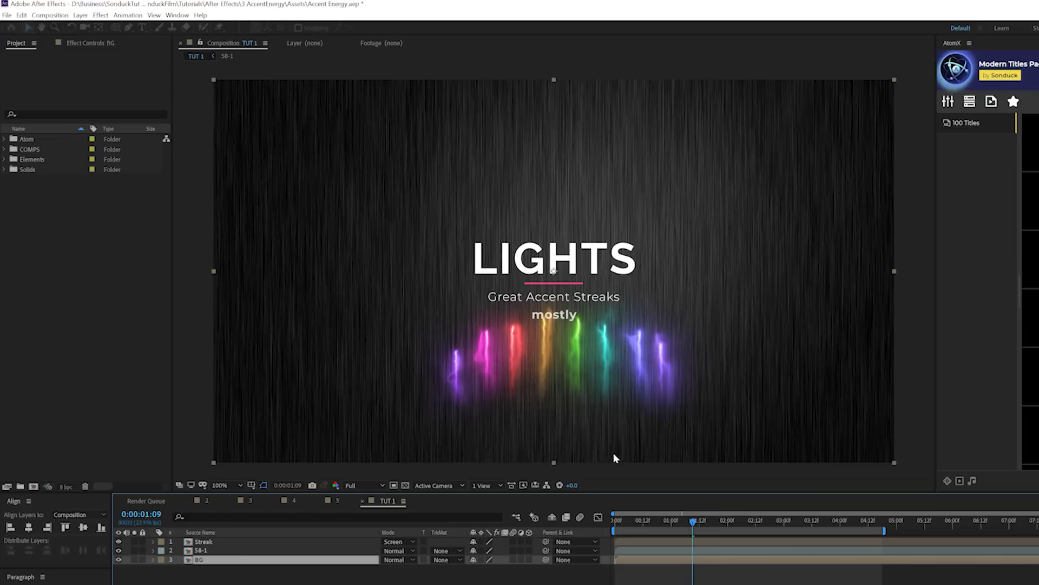
double_click(199, 561)
- Inside BG, add Curves to Dark Metal.jpg and pull the top-right point down to darken it
click(200, 542)
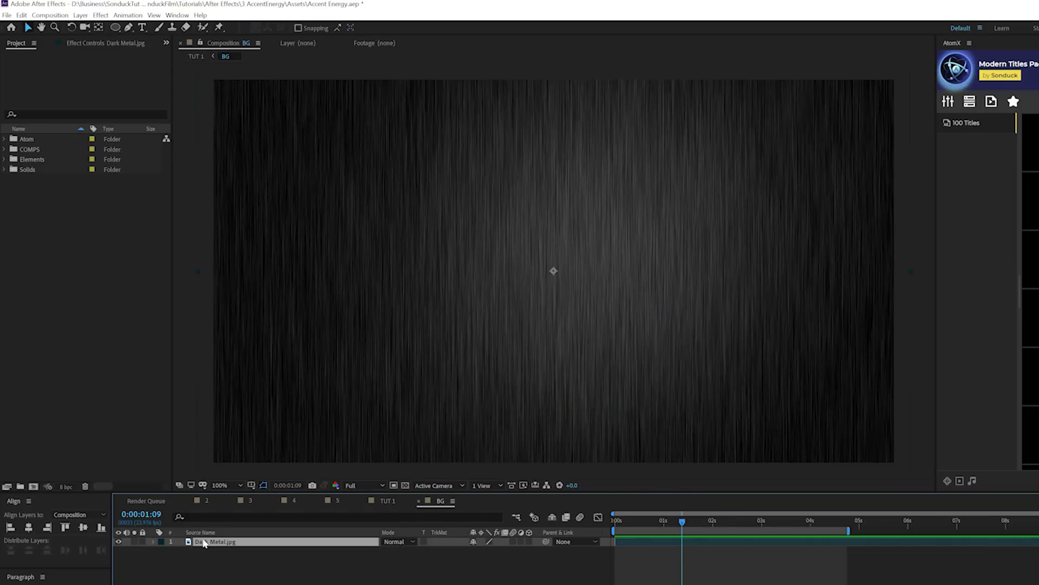
click(100, 14)
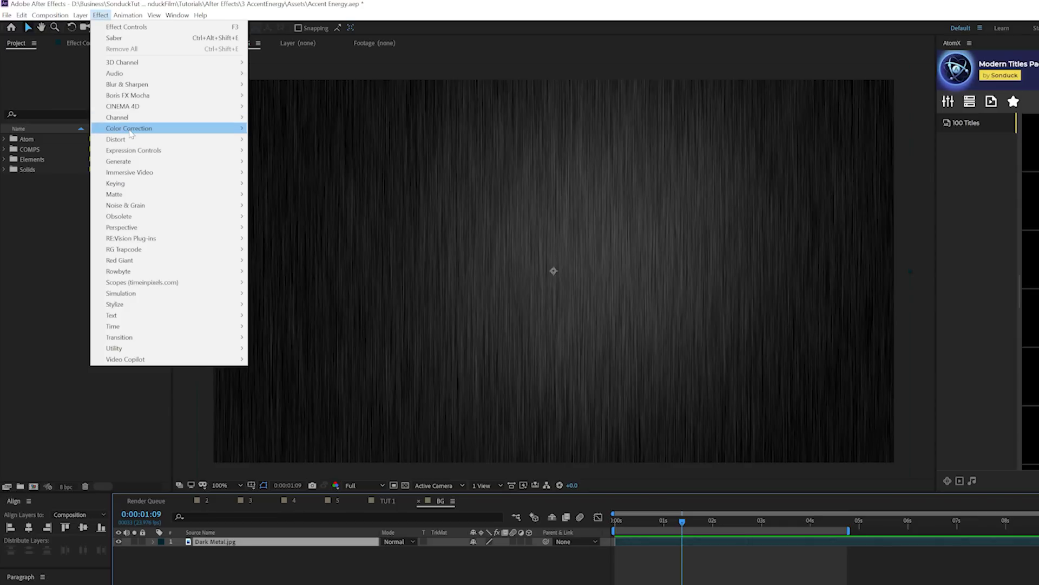
mouse_move(130, 134)
click(317, 325)
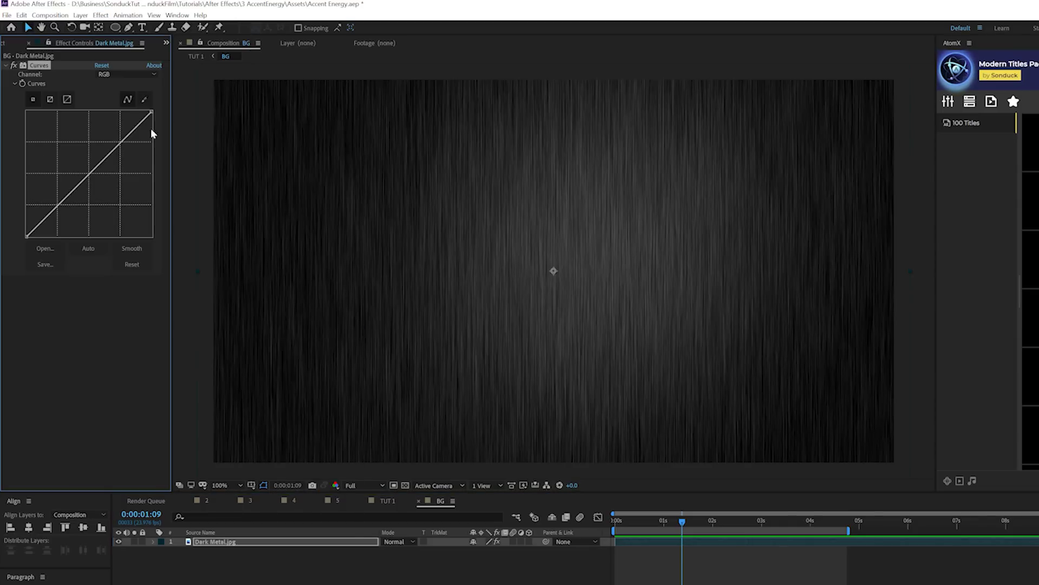
drag(152, 113, 163, 198)
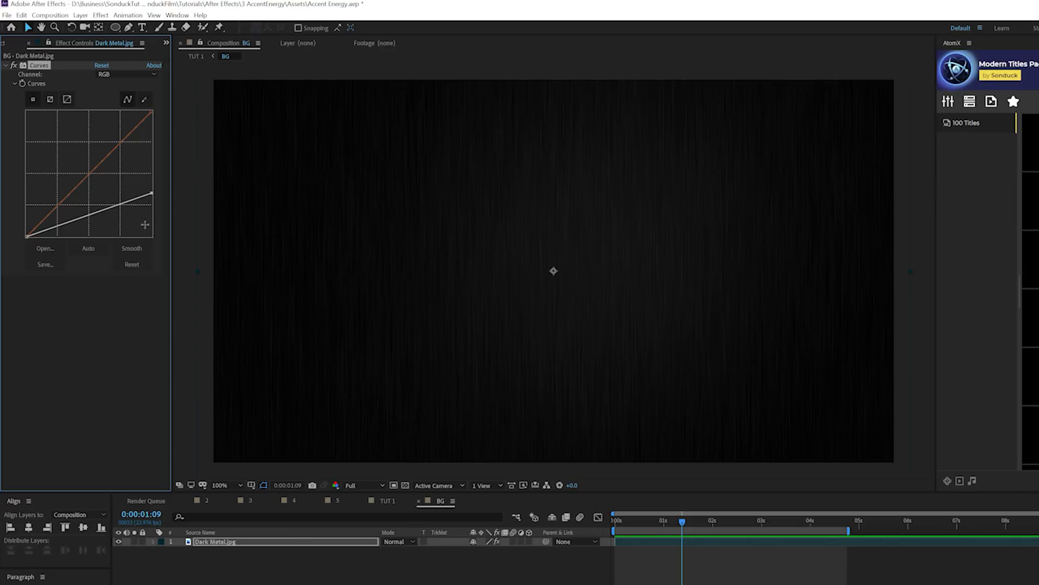
- In TUT 1, add a new Adjustment Layer 3 and move it just above BG
click(418, 501)
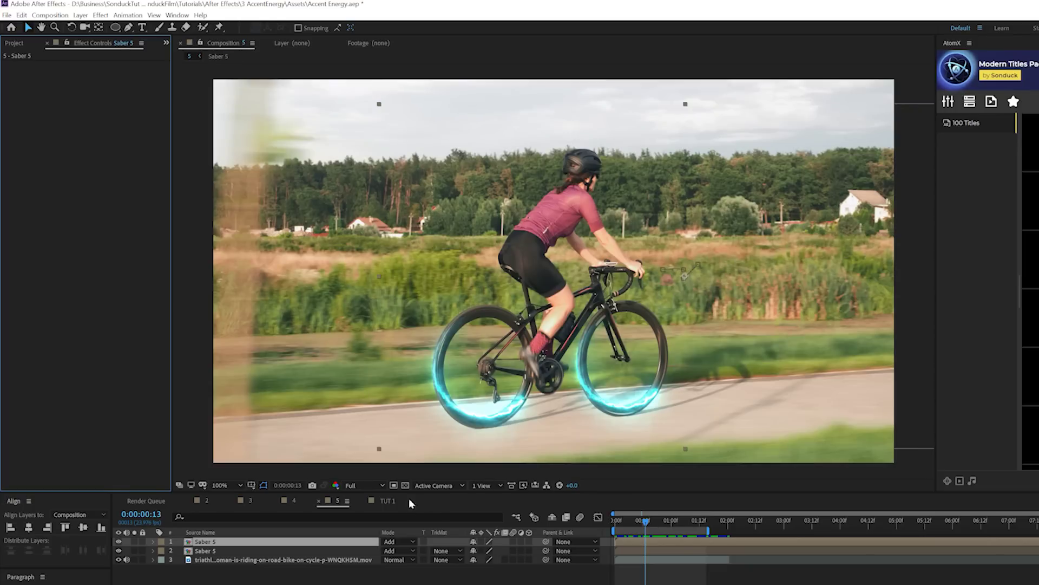
click(376, 503)
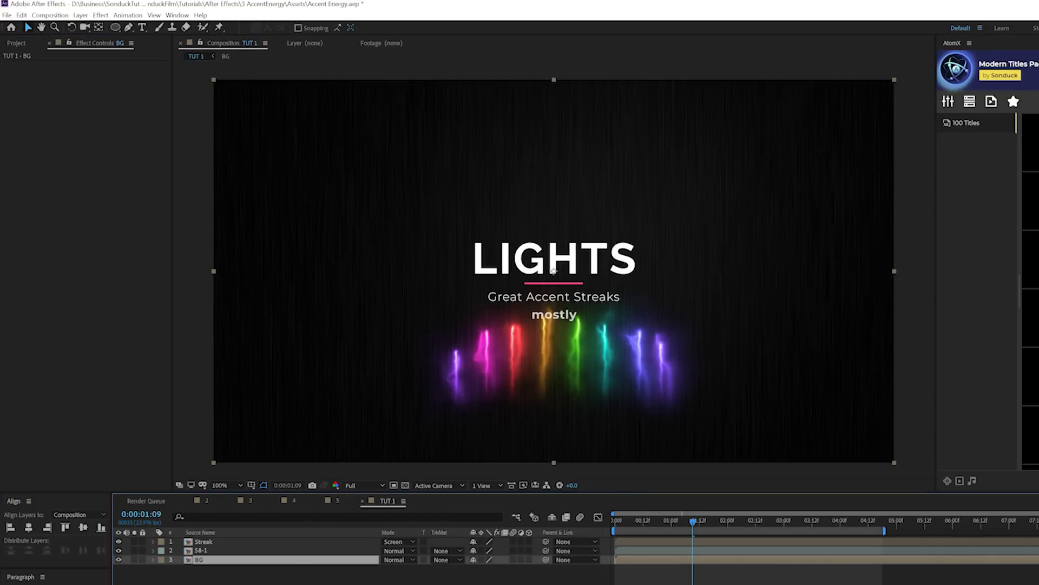
click(233, 576)
click(80, 15)
mouse_move(91, 27)
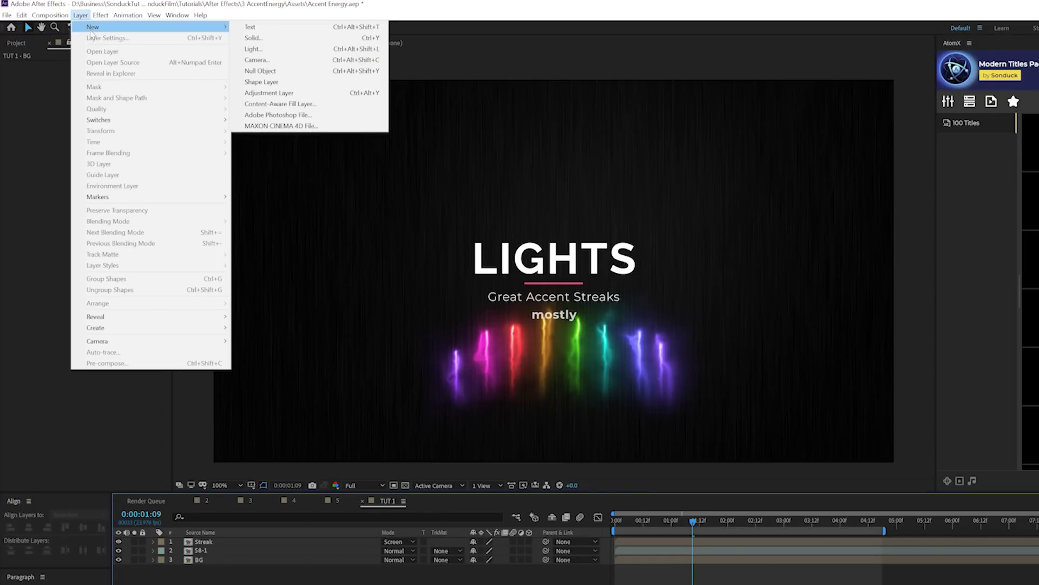
click(310, 93)
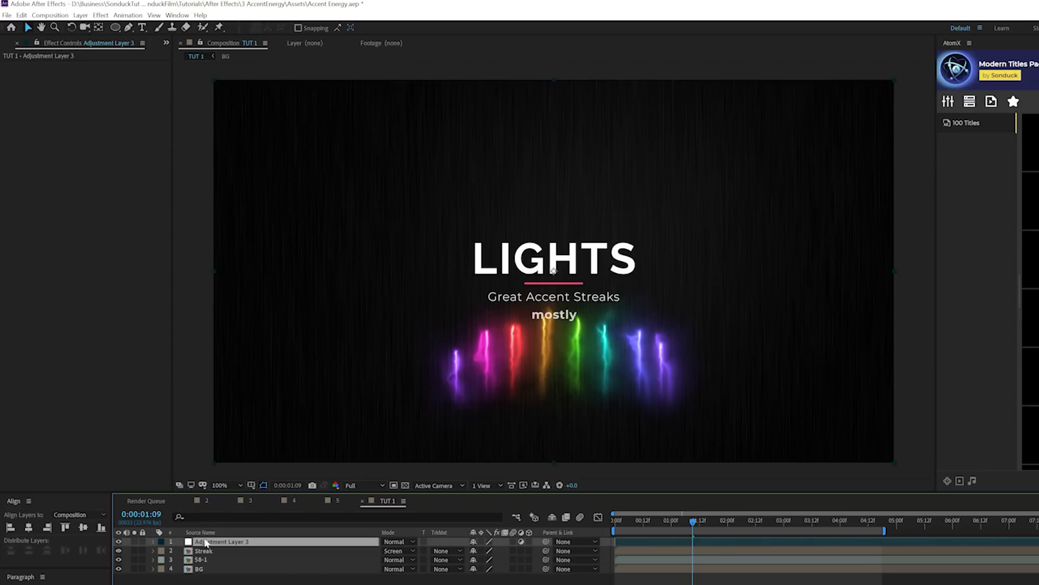
drag(204, 544, 198, 566)
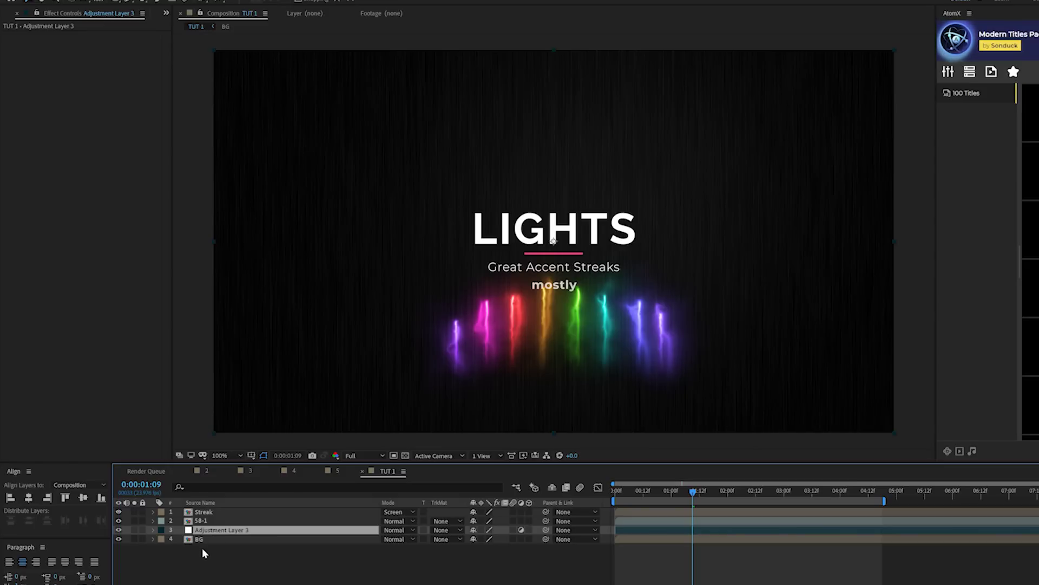
click(207, 569)
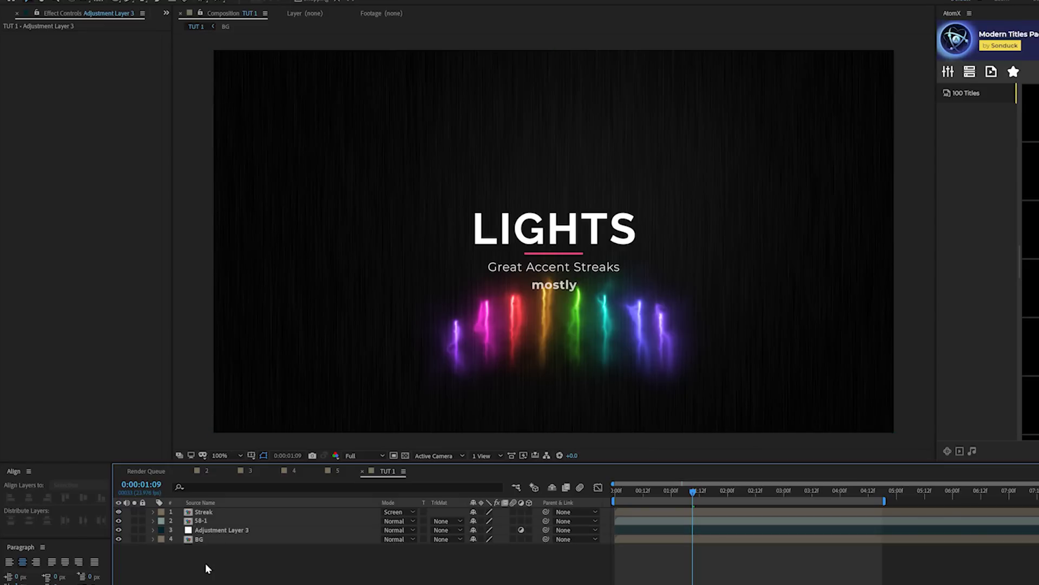
- Duplicate the Streak layer and place the copy below Adjustment Layer 3
click(201, 516)
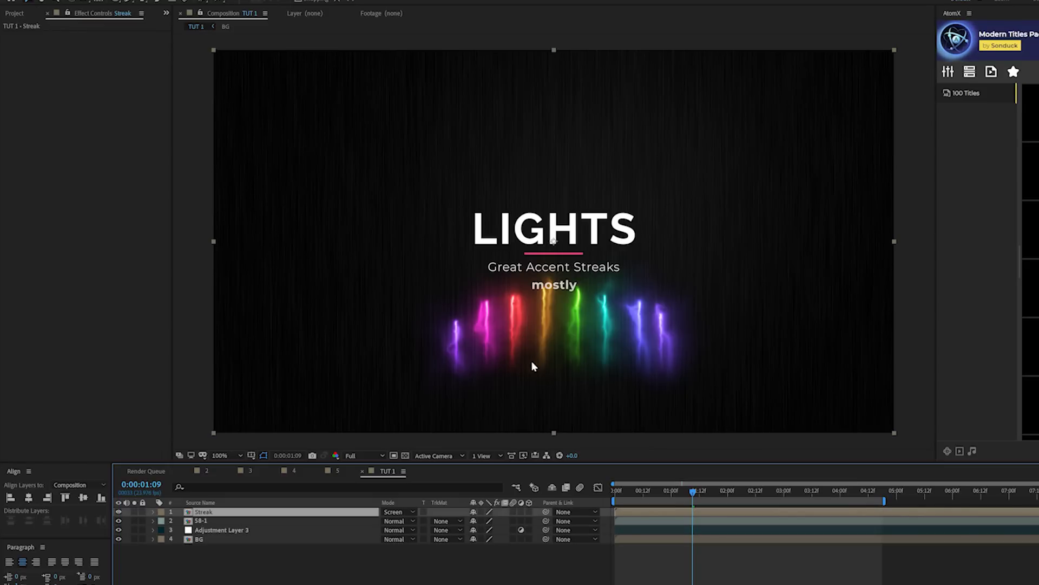
key(ctrl+d)
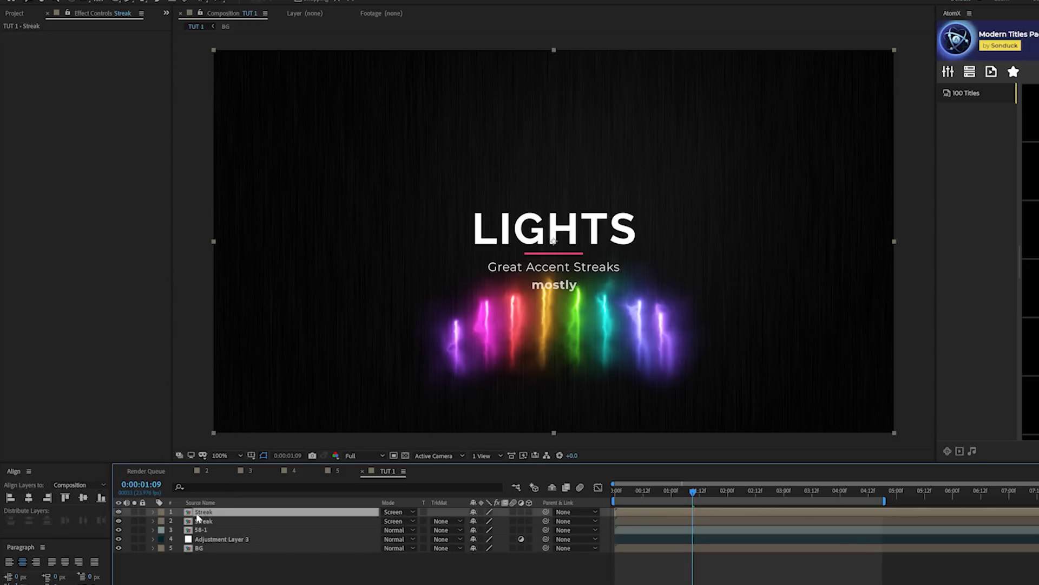
drag(198, 518, 206, 546)
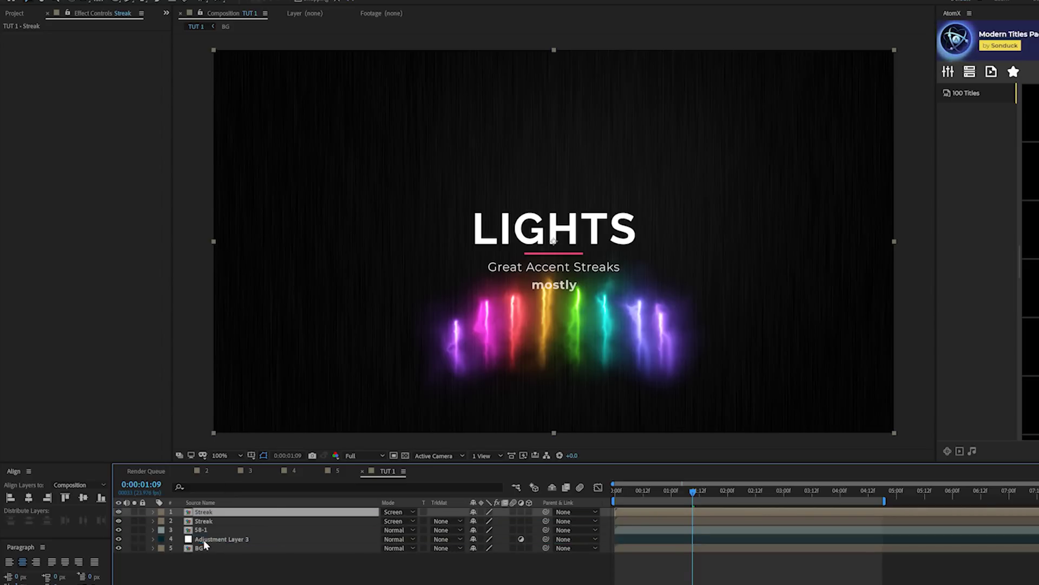
click(212, 532)
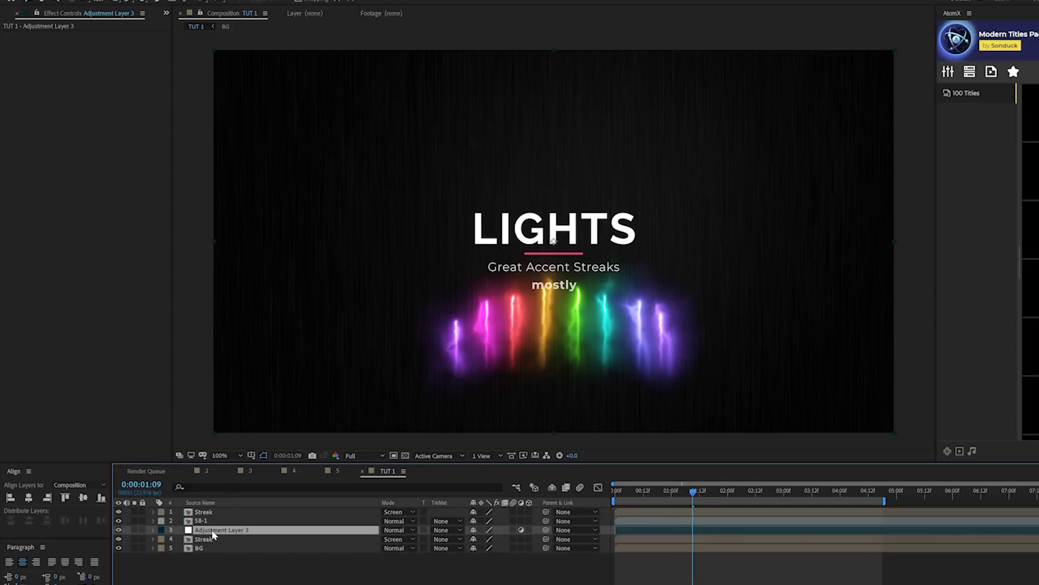
- Give Adjustment Layer 3 a Compound Blur using BG as blur layer, Maximum Blur 1135
click(100, 11)
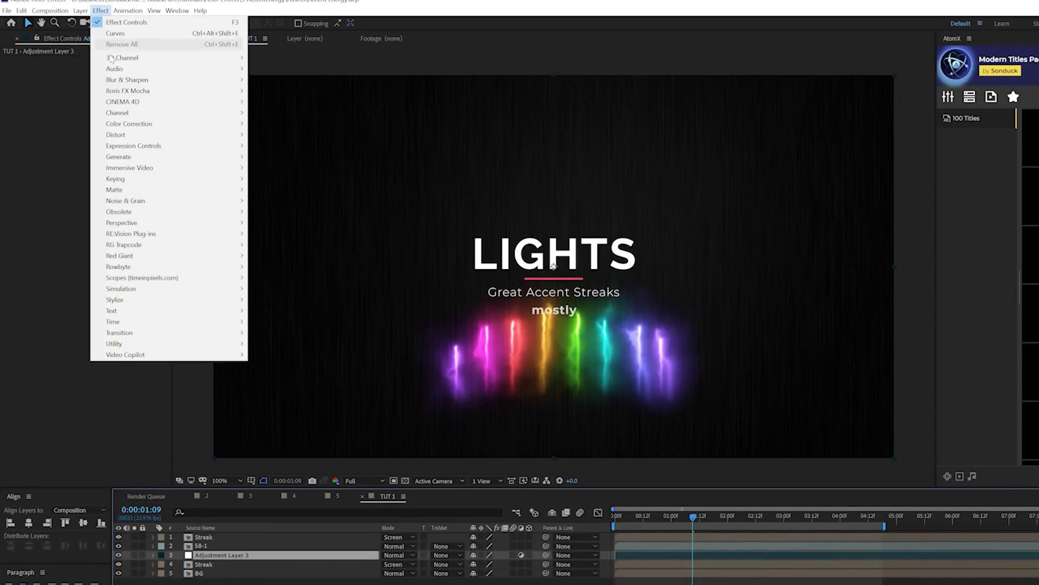
mouse_move(121, 82)
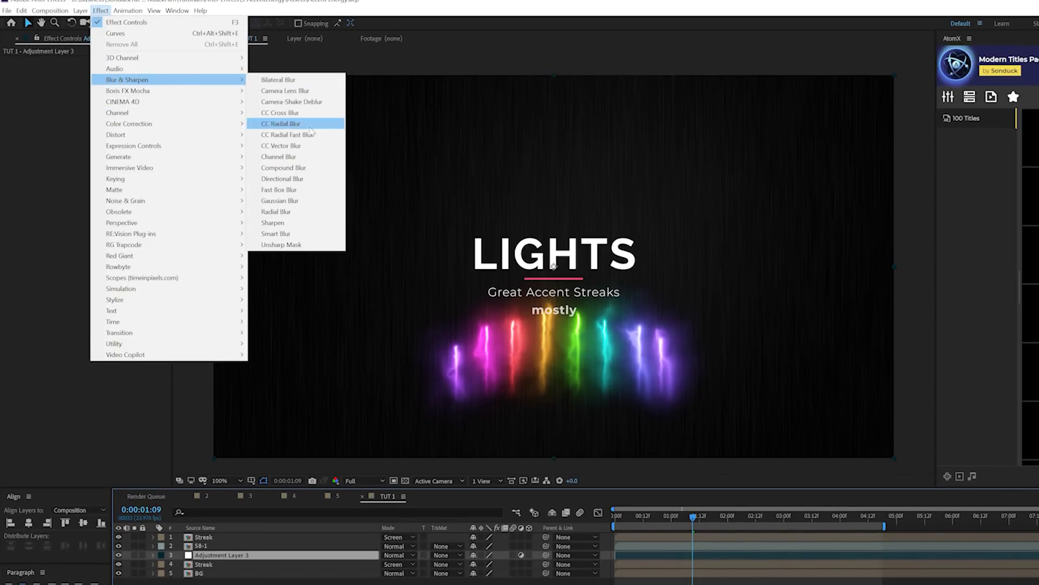
click(286, 169)
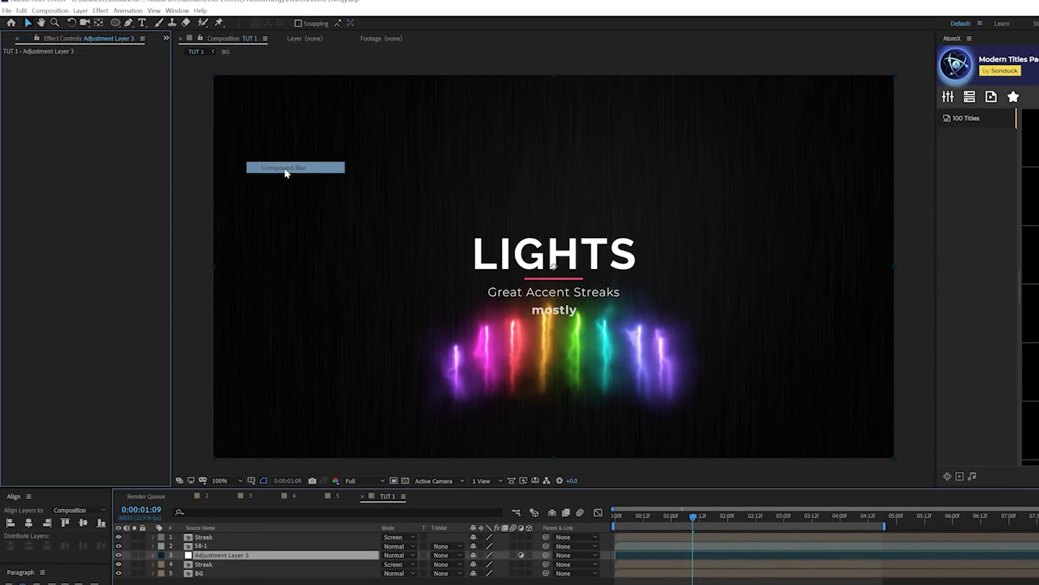
click(105, 71)
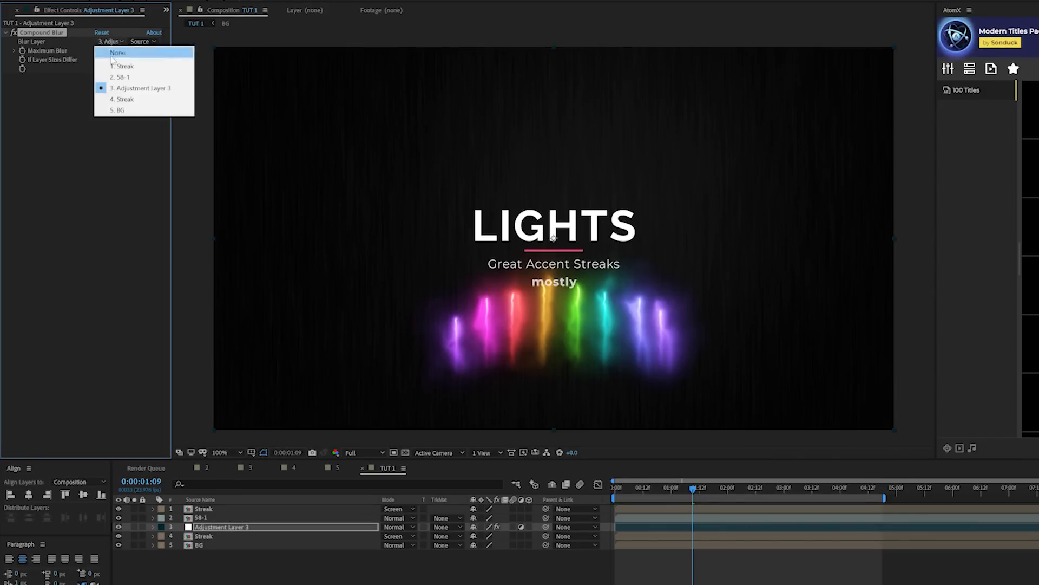
click(123, 111)
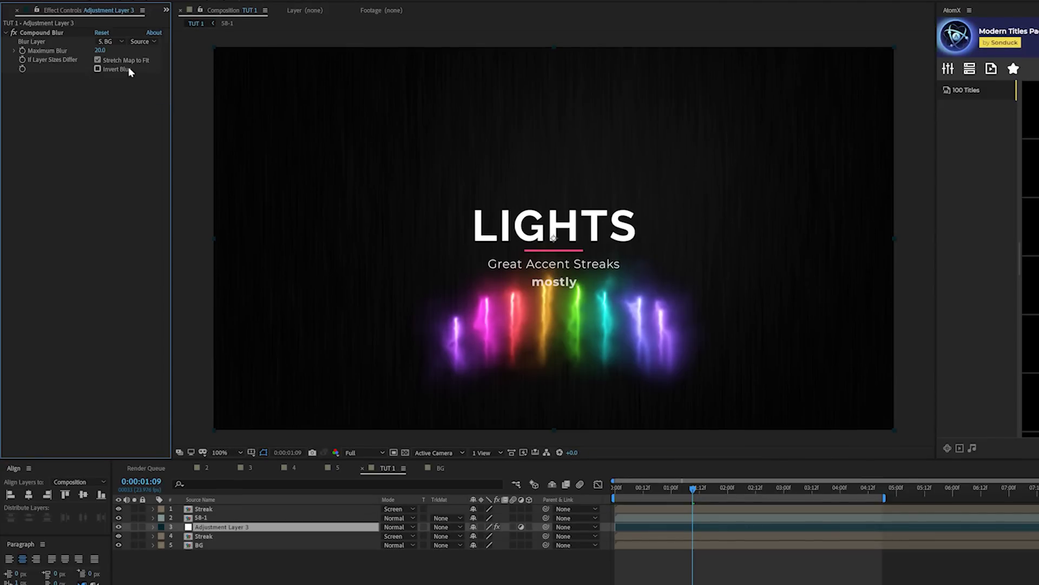
drag(100, 51, 411, 72)
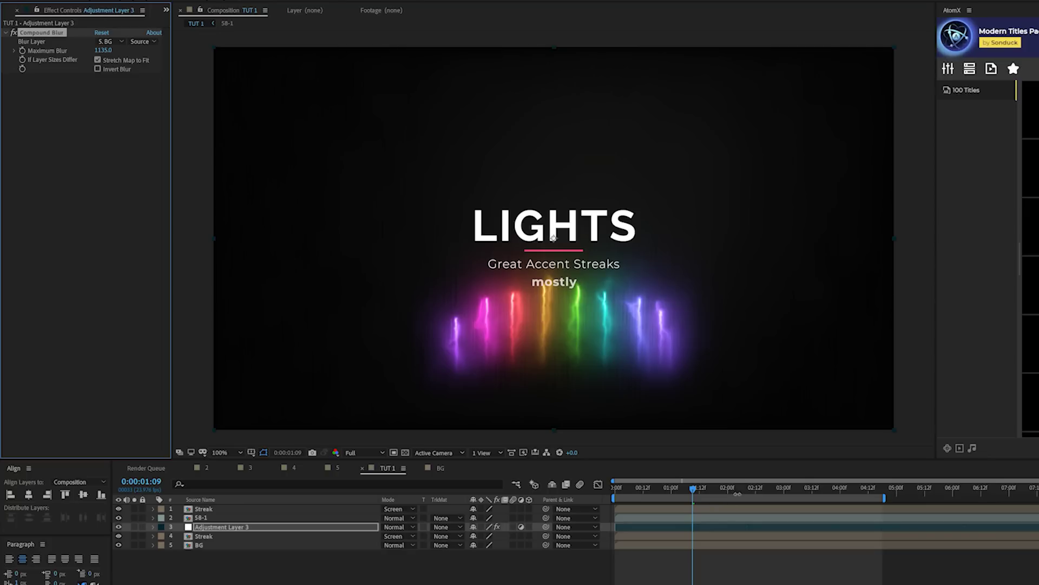
click(747, 489)
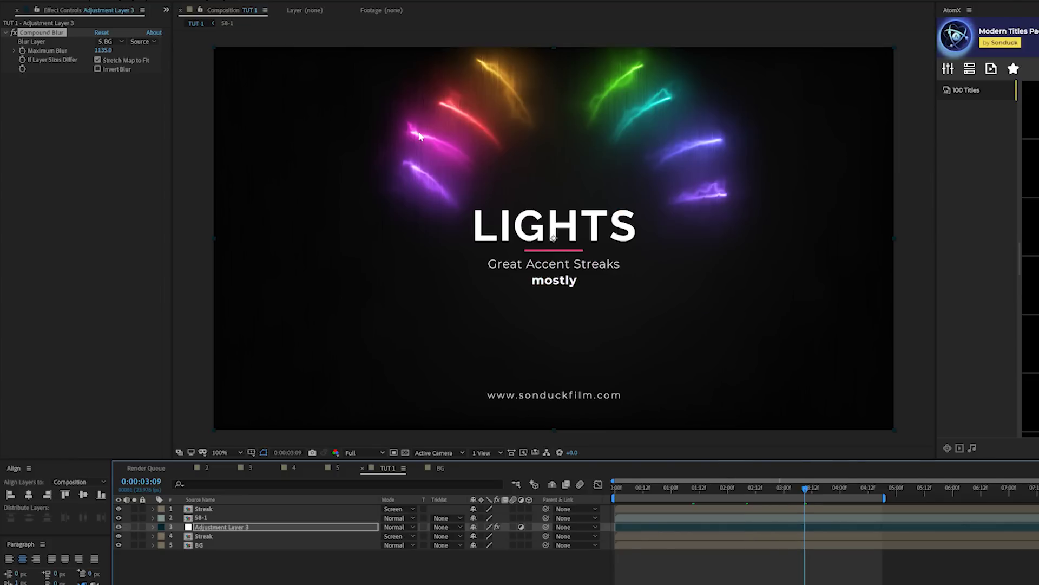
key(period)
key(comma)
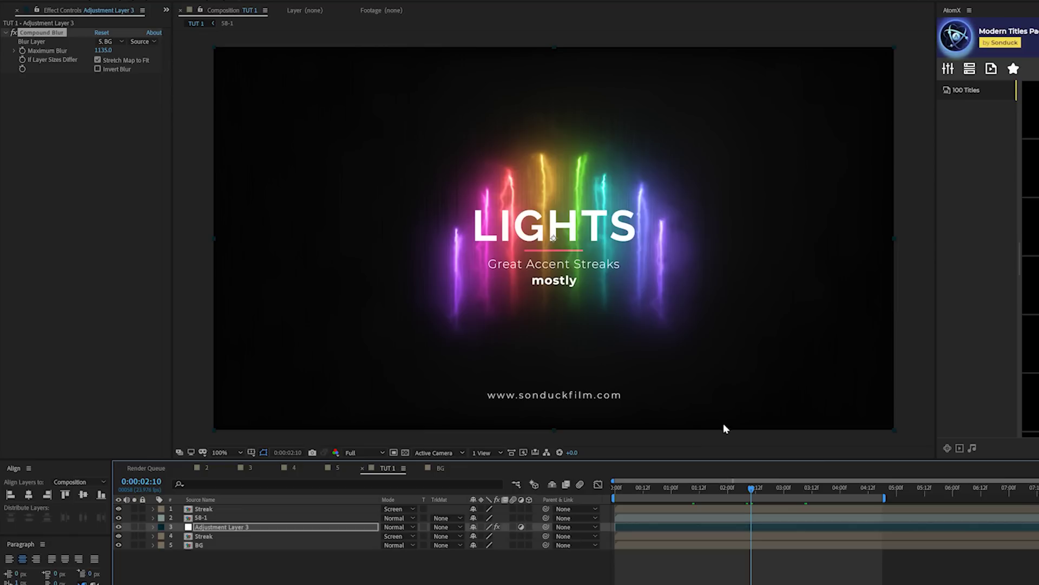
click(805, 487)
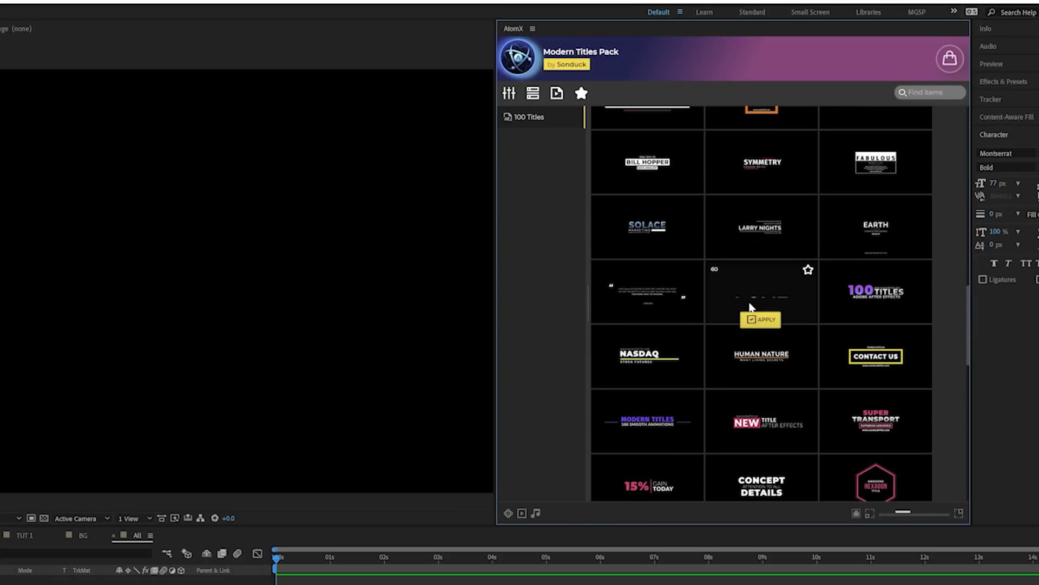
- Apply the Crazy Birds template from the AtomX Modern Titles Pack grid
scroll(750, 307, up, 5)
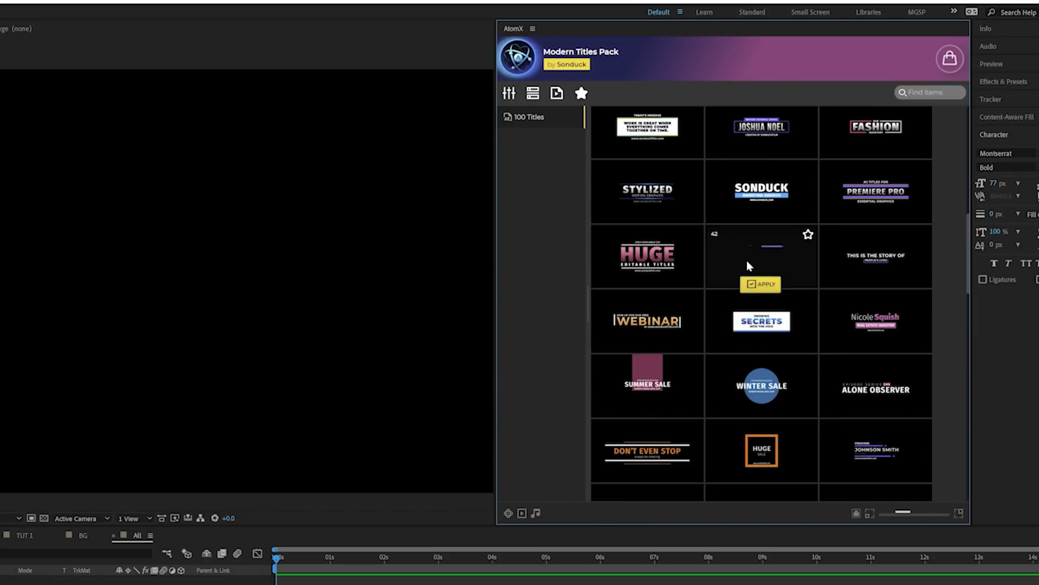
scroll(771, 353, down, 5)
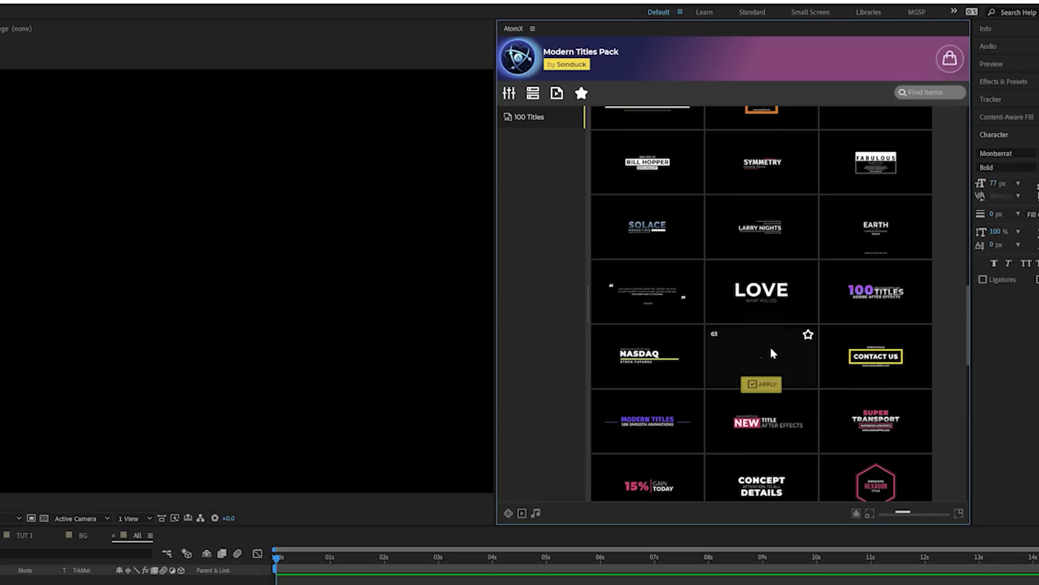
scroll(792, 343, down, 3)
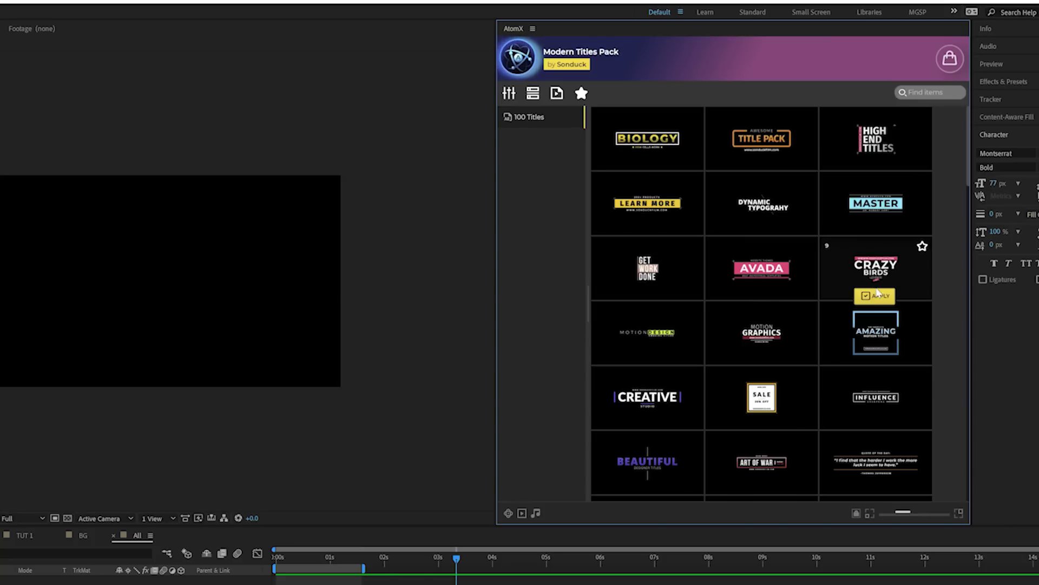
click(877, 296)
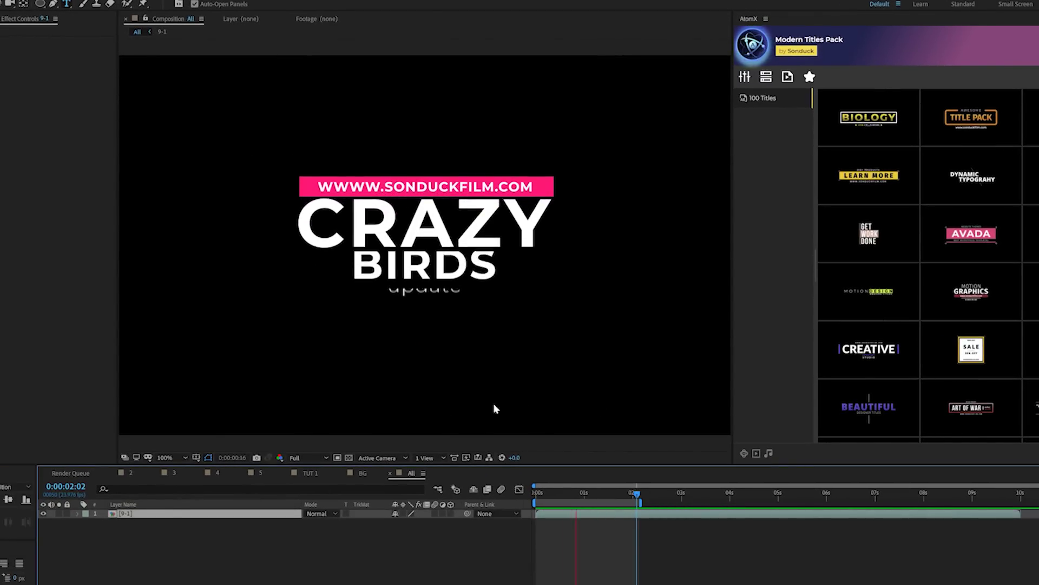
- In precomp 9-1, set the Control layer's Main Box Color 06 to purple and switch off Bottom Title
double_click(130, 515)
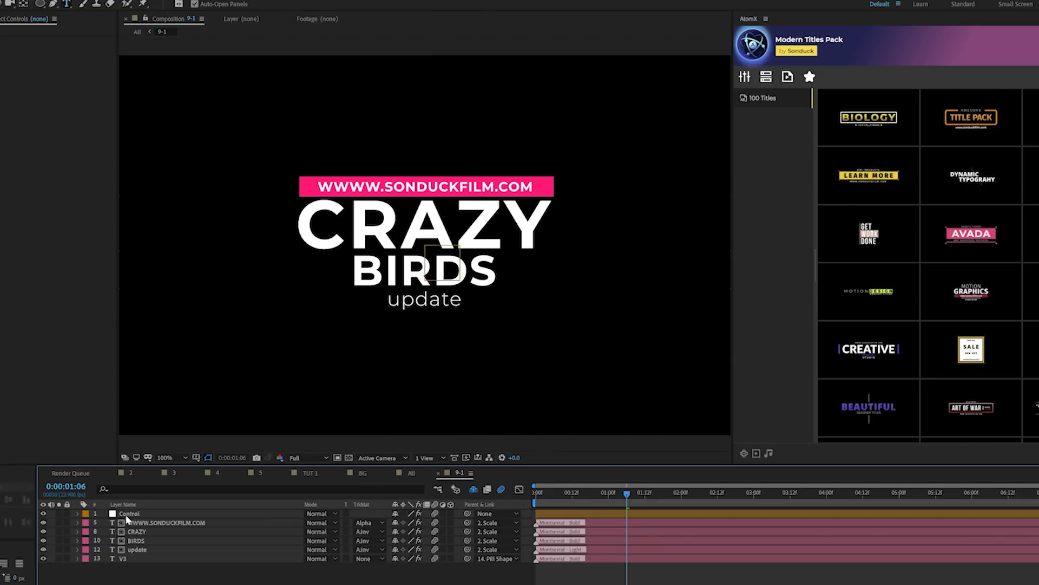
click(200, 513)
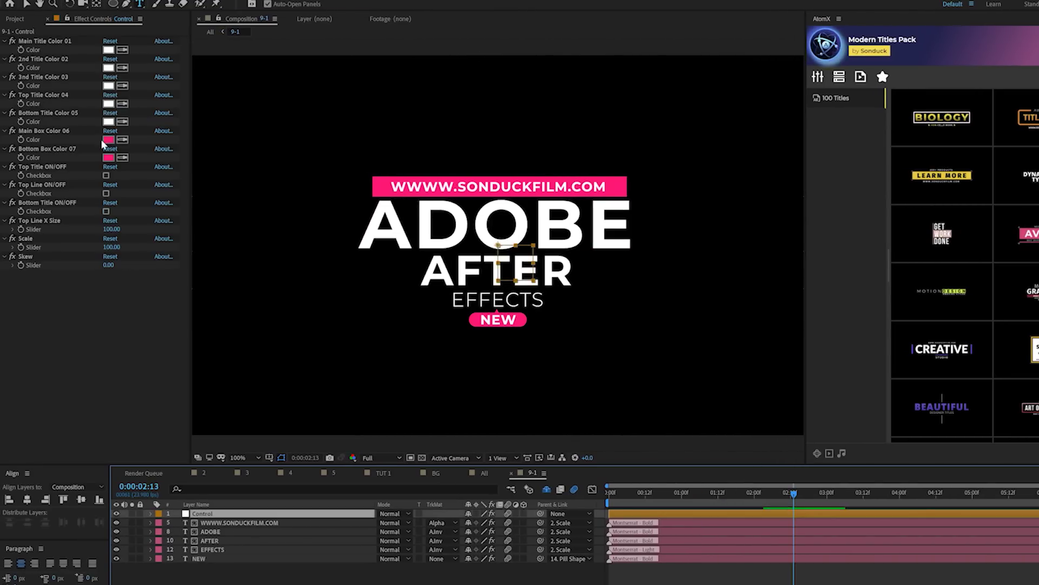
click(107, 140)
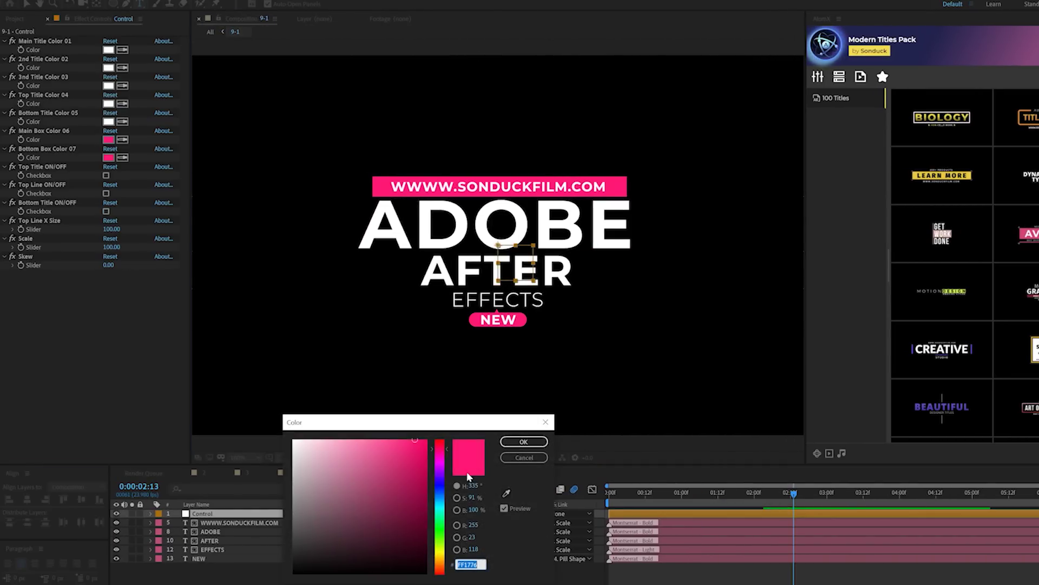
click(440, 470)
key(Return)
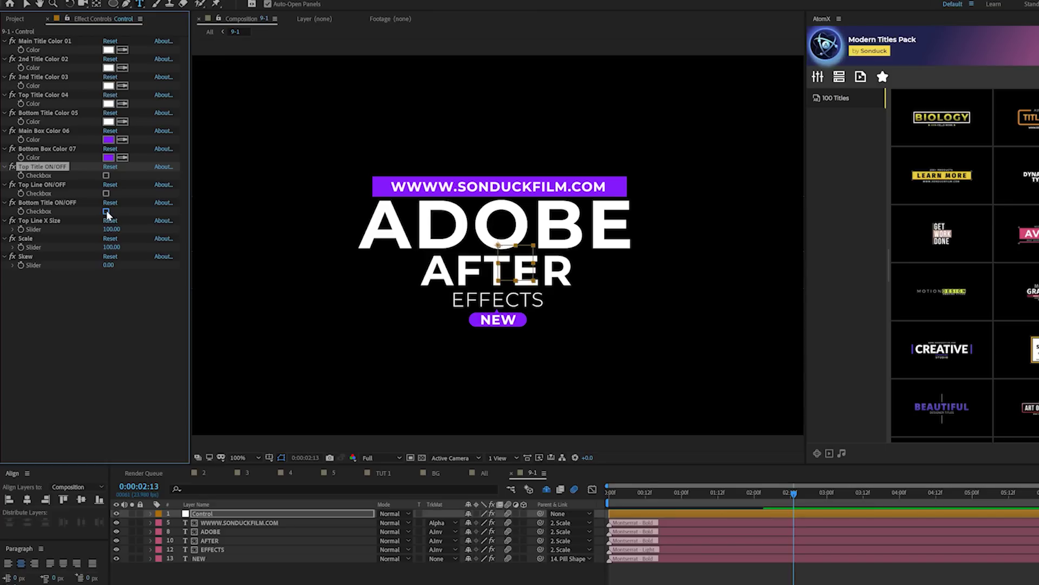
click(107, 211)
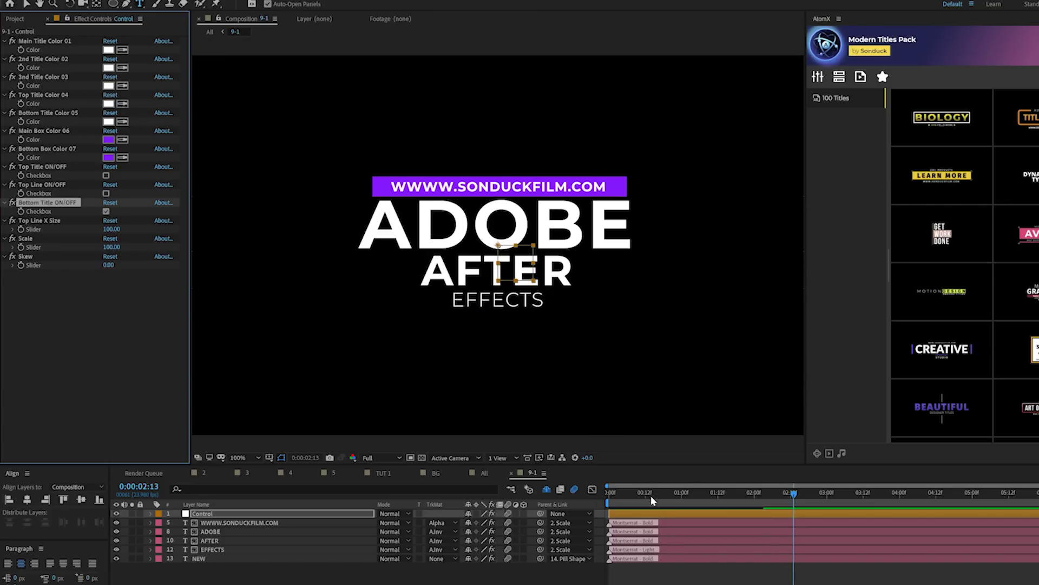
drag(651, 496, 711, 497)
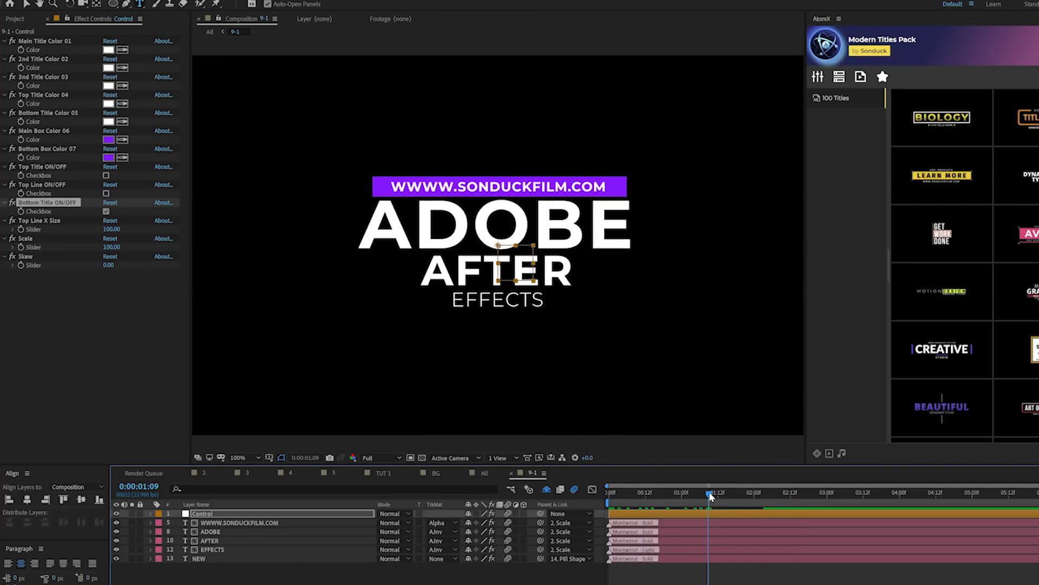
click(484, 473)
key(space)
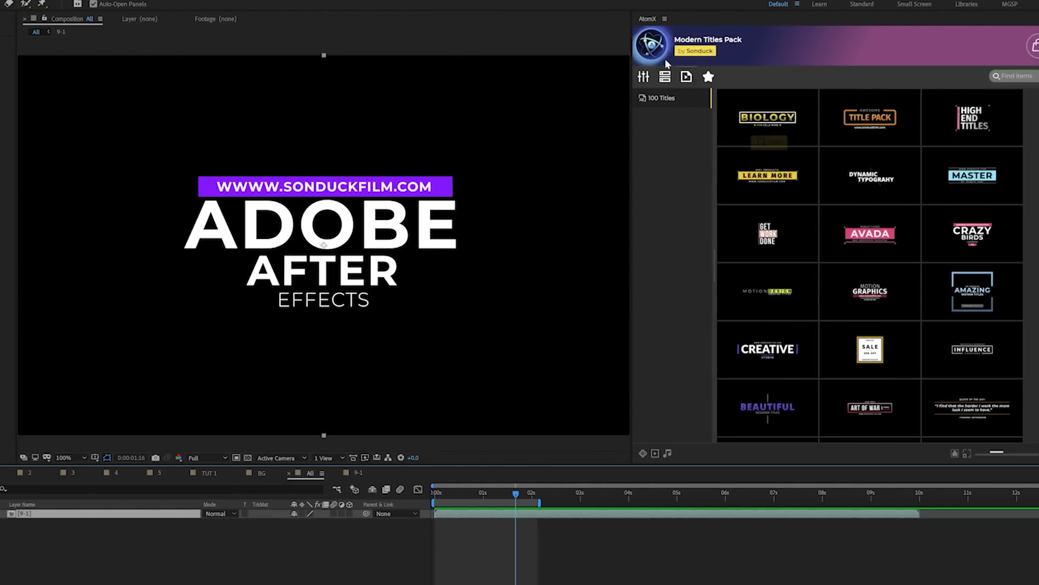
- Apply Cluster 50 from the AtomX MGSP Motion Graphics Clusters to the All composition
click(823, 41)
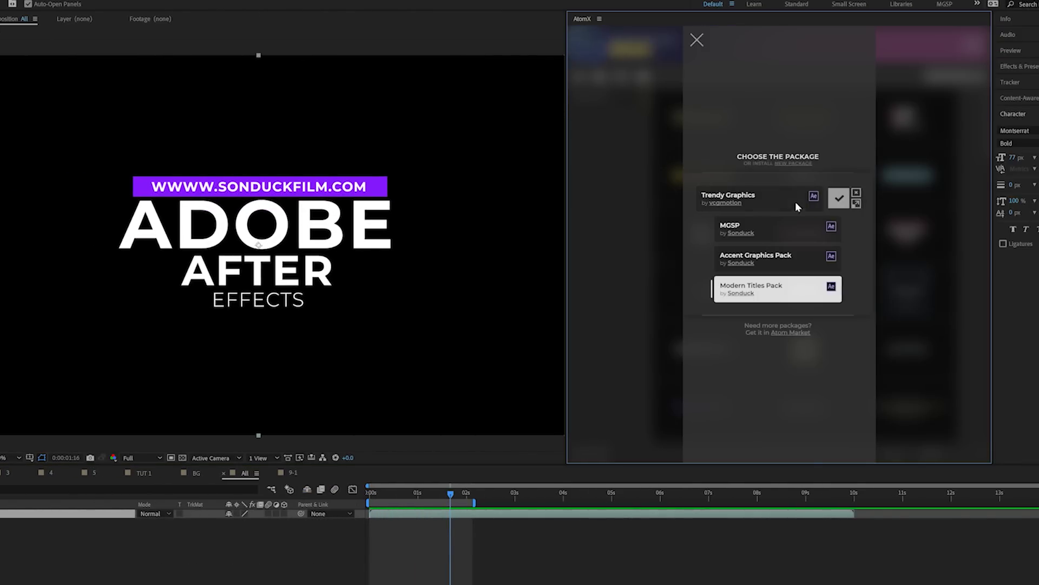
click(843, 230)
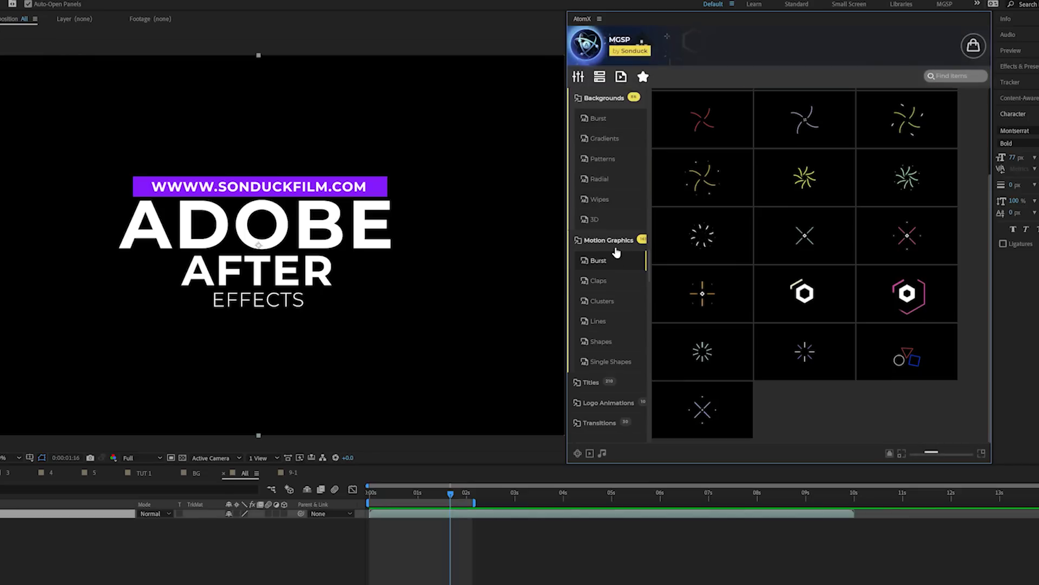
click(612, 306)
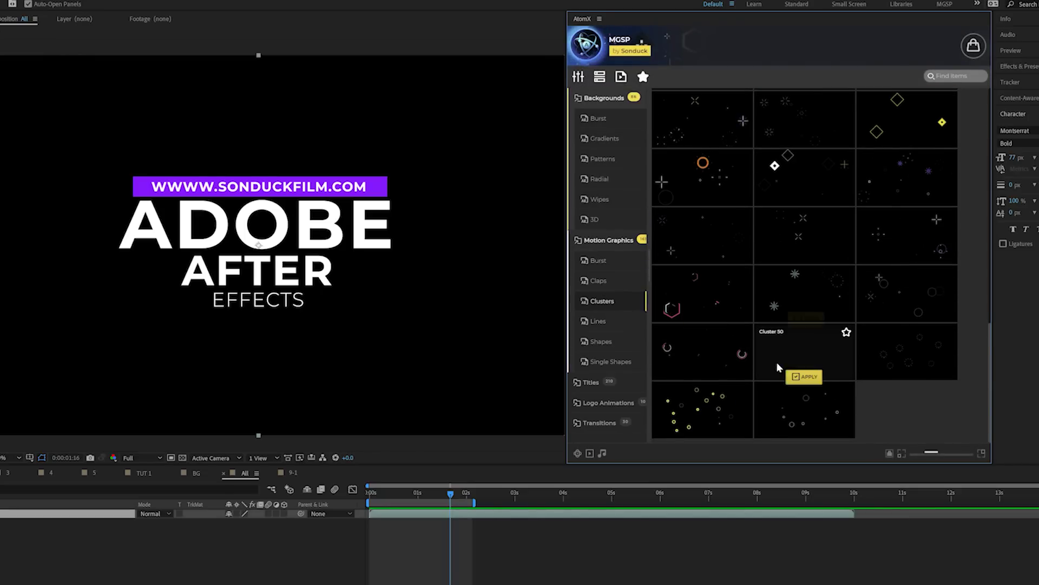
click(805, 378)
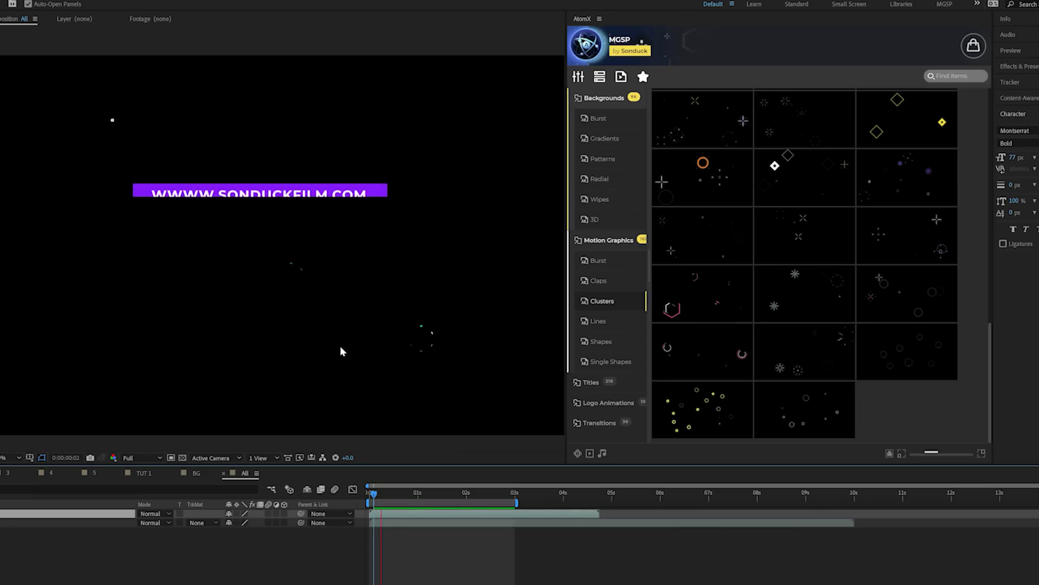